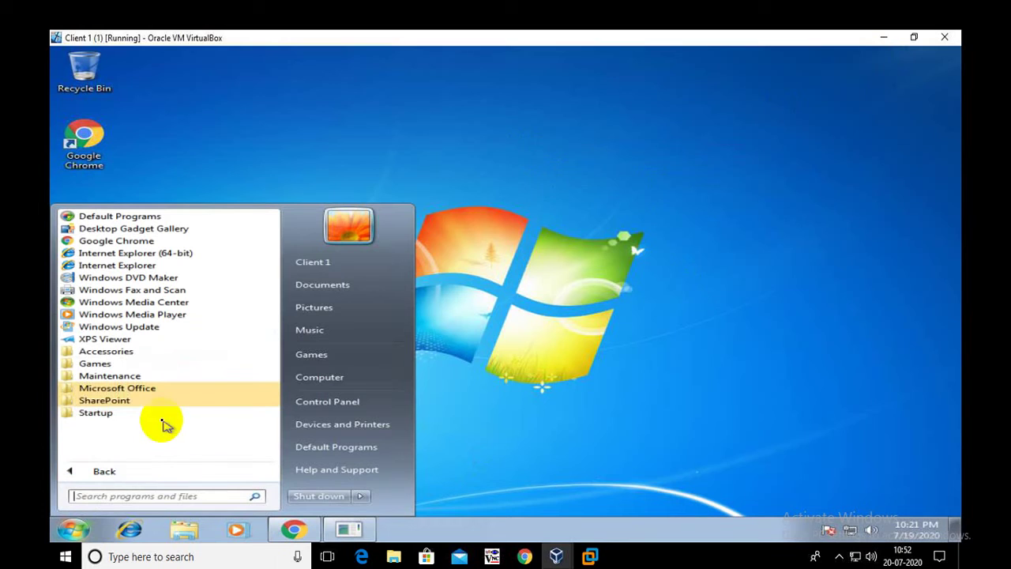
- Refresh the desktop and open Control Panel from the Start menu
left_click(118, 388)
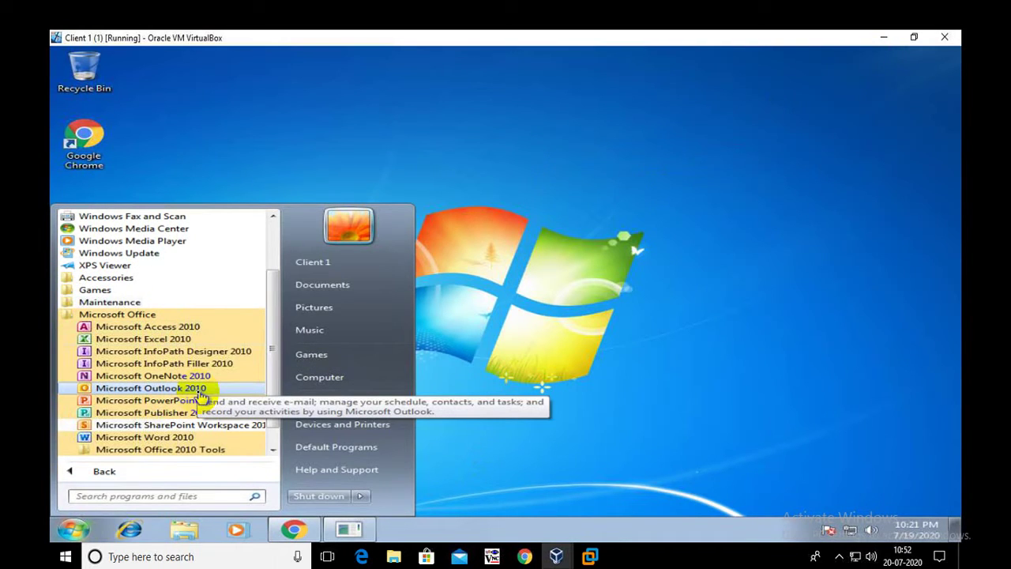
right_click(624, 335)
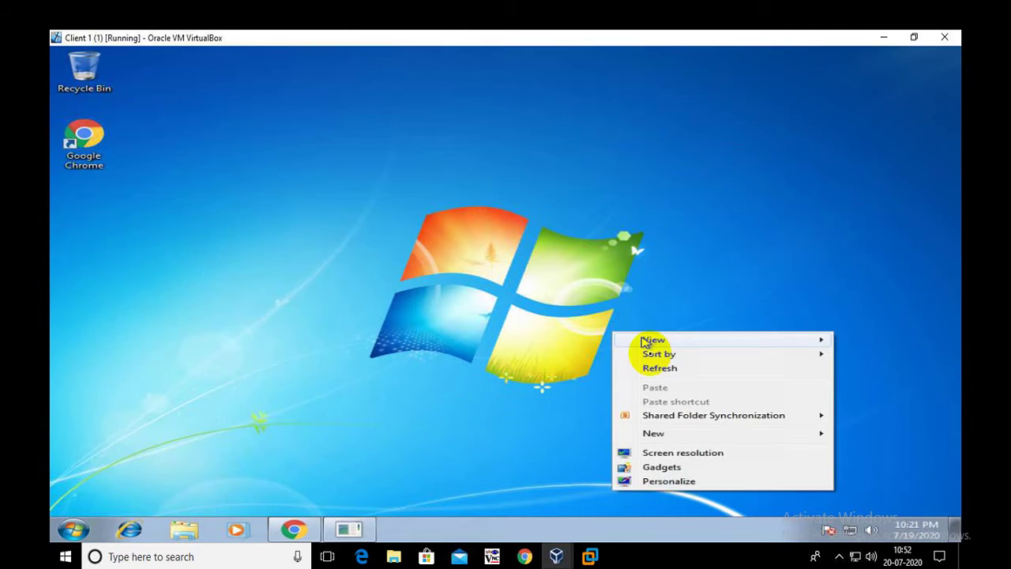
left_click(644, 364)
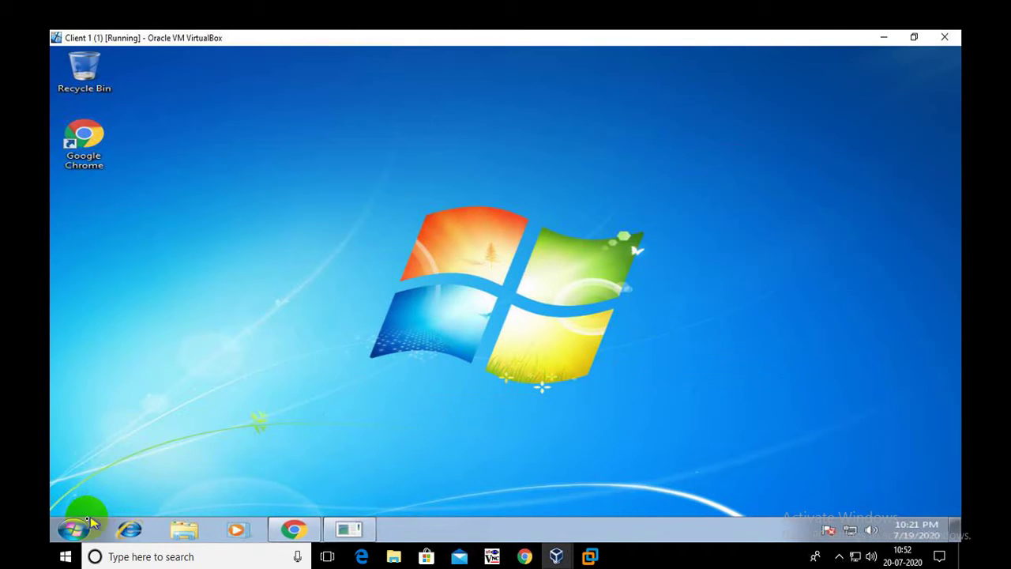
left_click(75, 527)
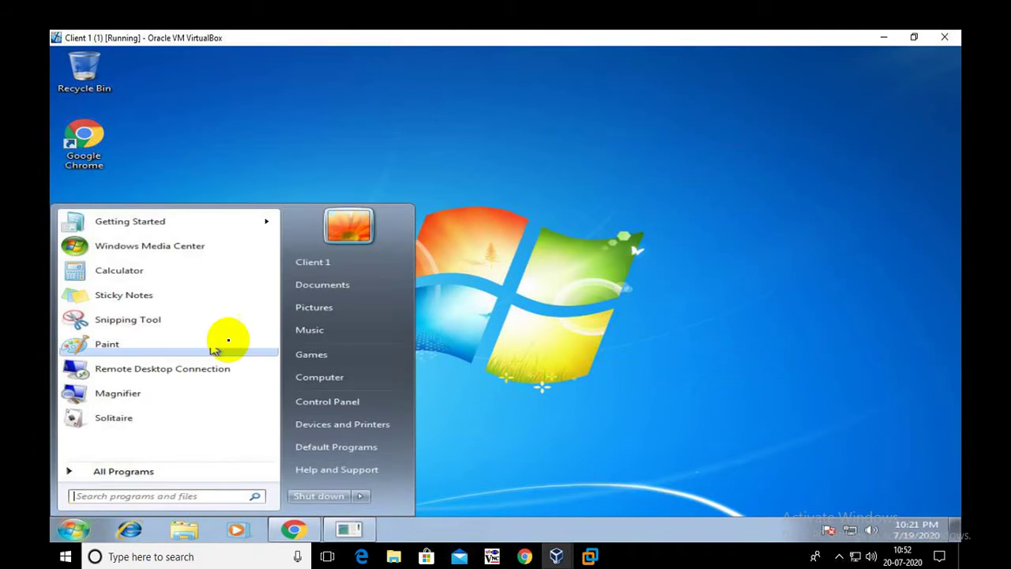
left_click(295, 404)
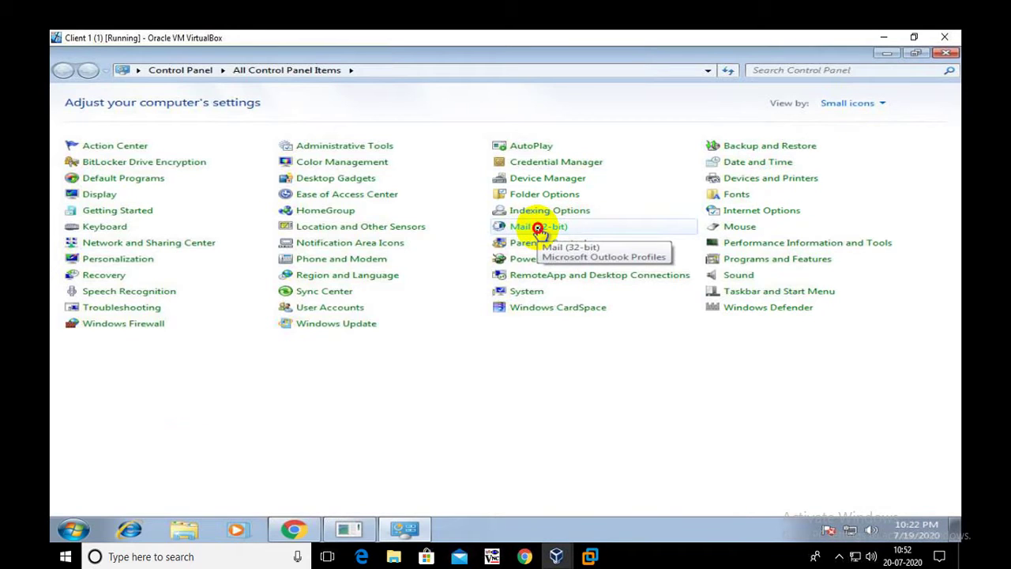
- In Mail (32-bit), add a new mail profile named after the user
left_click(538, 228)
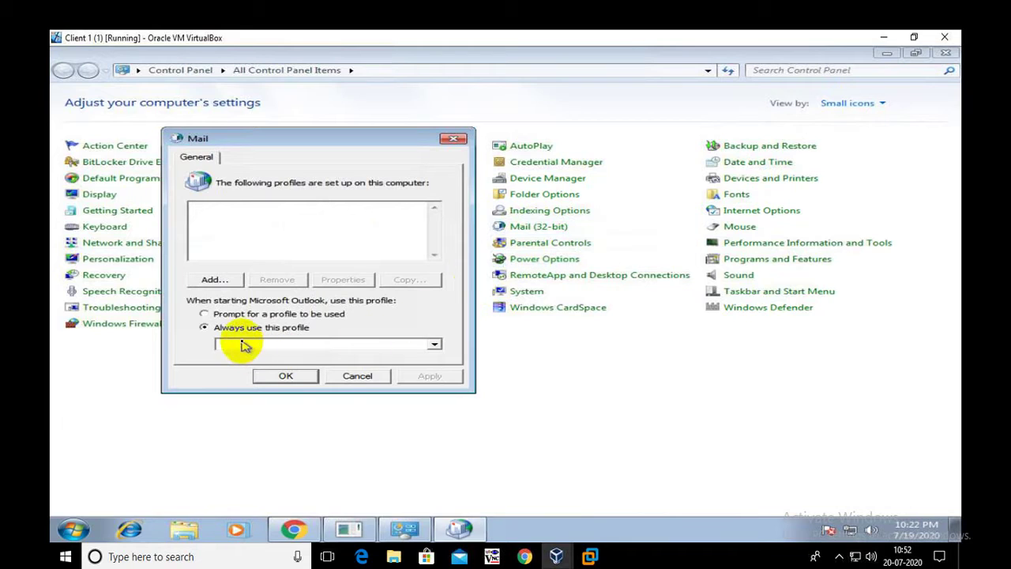
left_click(237, 280)
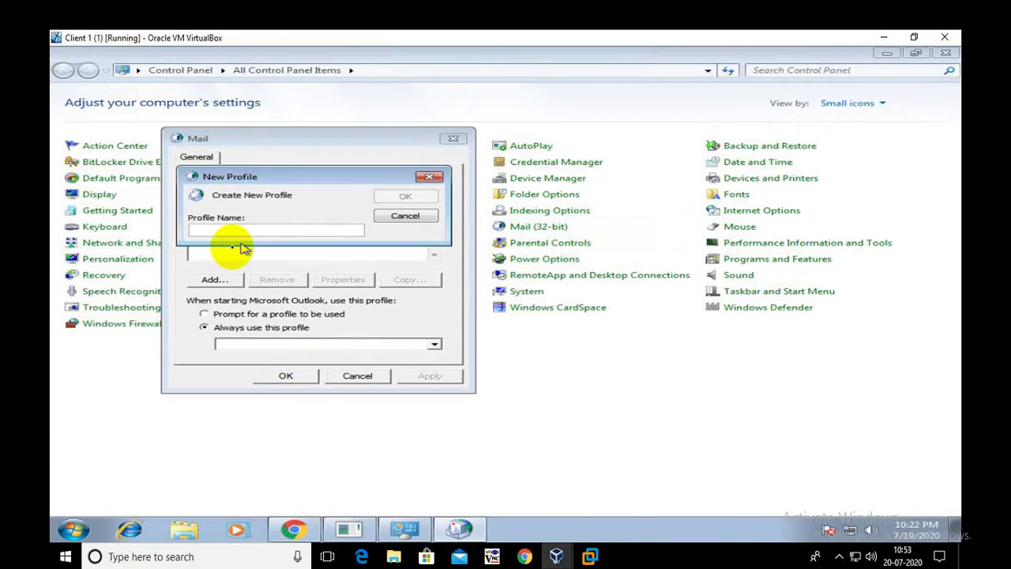
type("preet")
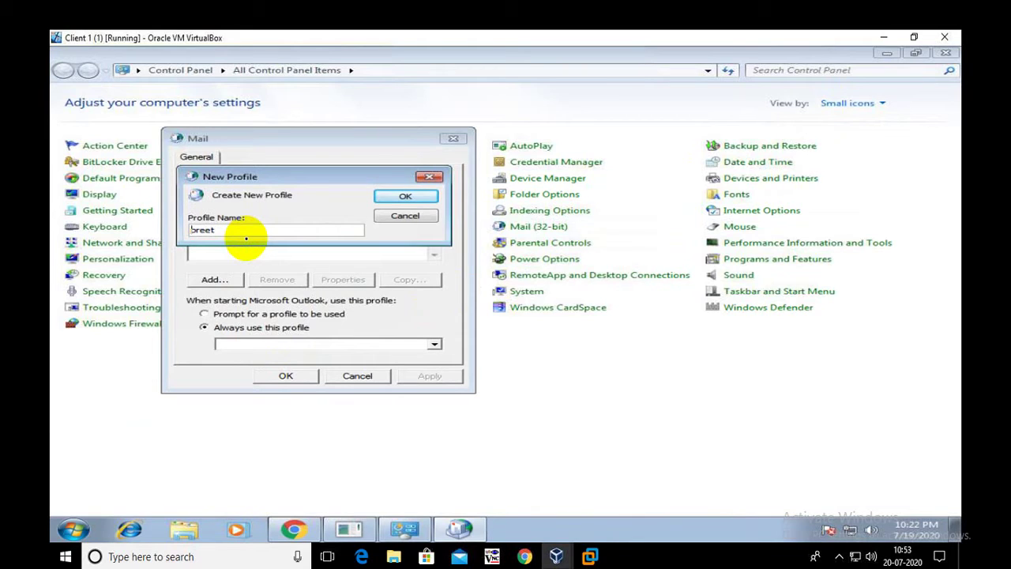
type("P")
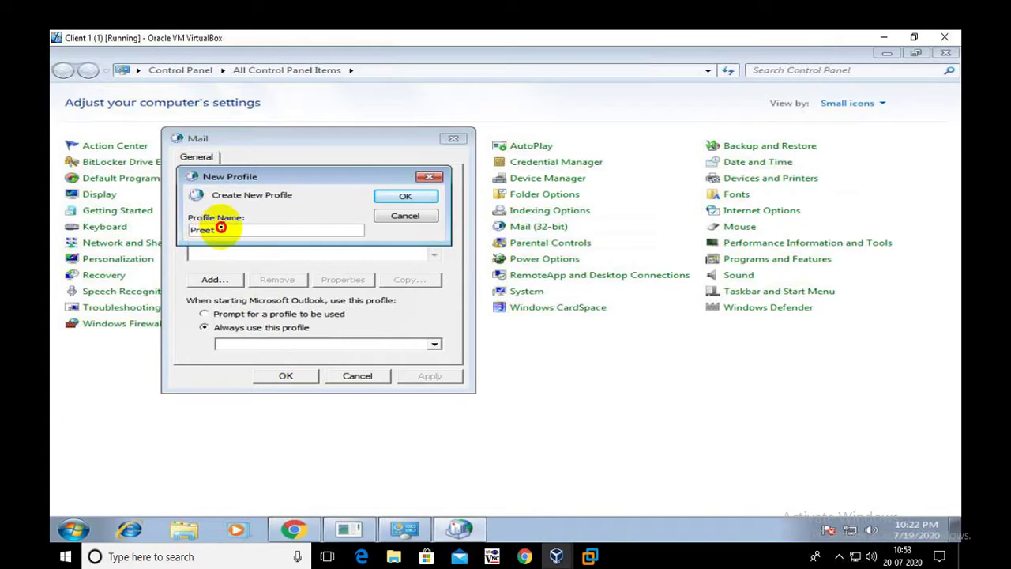
left_click(222, 229)
left_click_drag(161, 229, 158, 229)
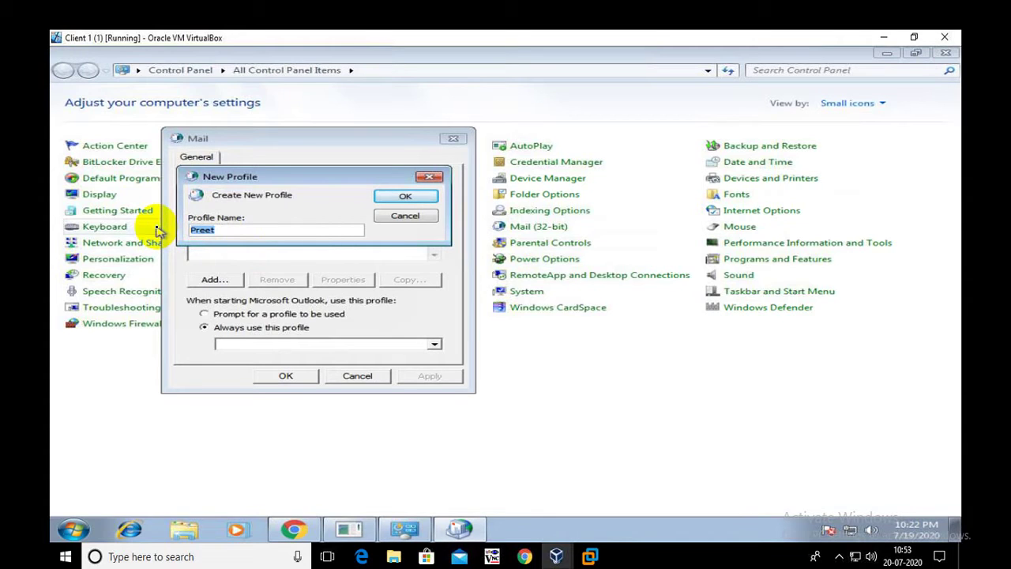
type("Sunny")
left_click(401, 196)
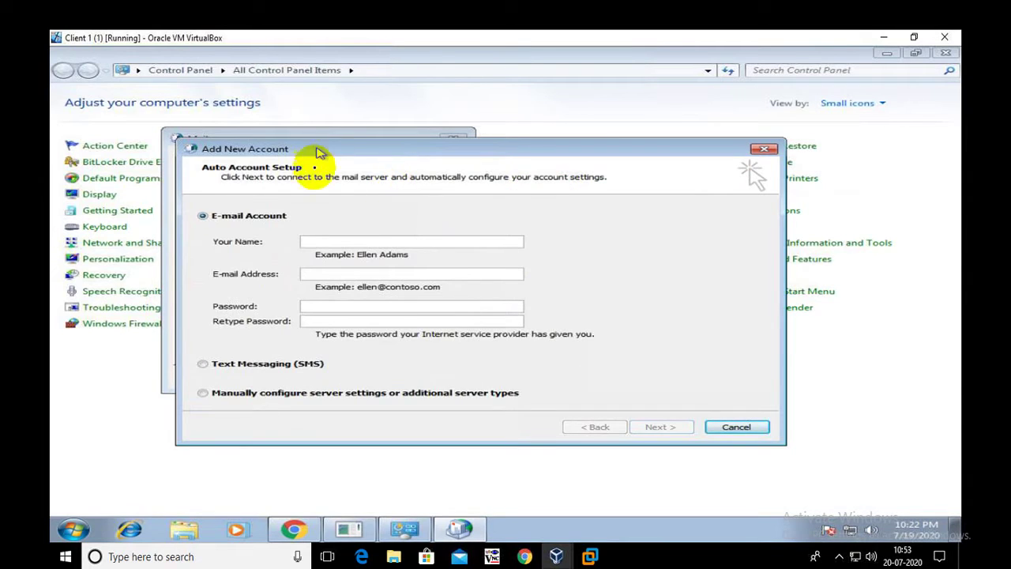
- Choose manual server configuration with Microsoft Exchange or compatible service as the account type
left_click(343, 152)
left_click_drag(343, 153, 329, 108)
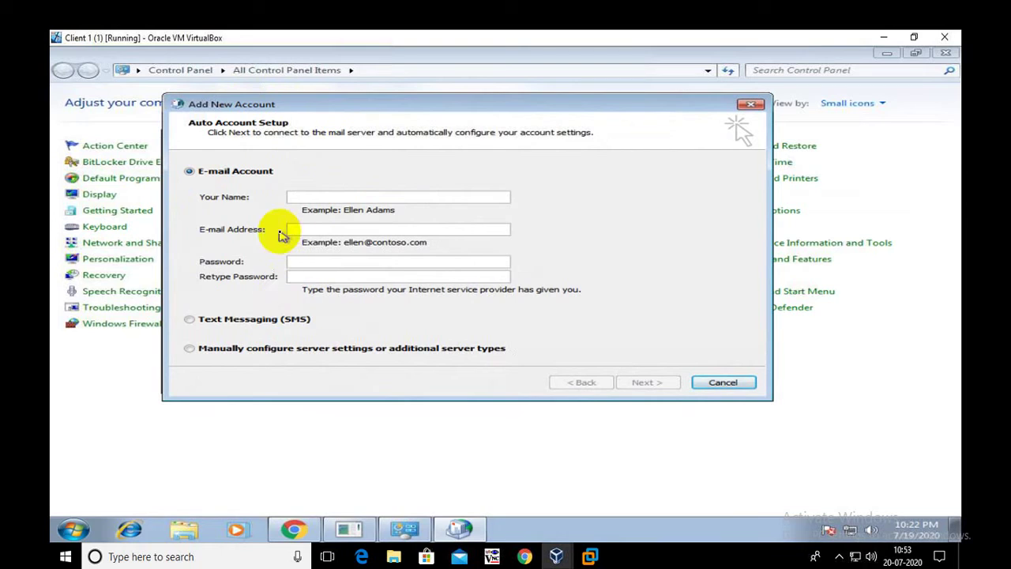
left_click(235, 352)
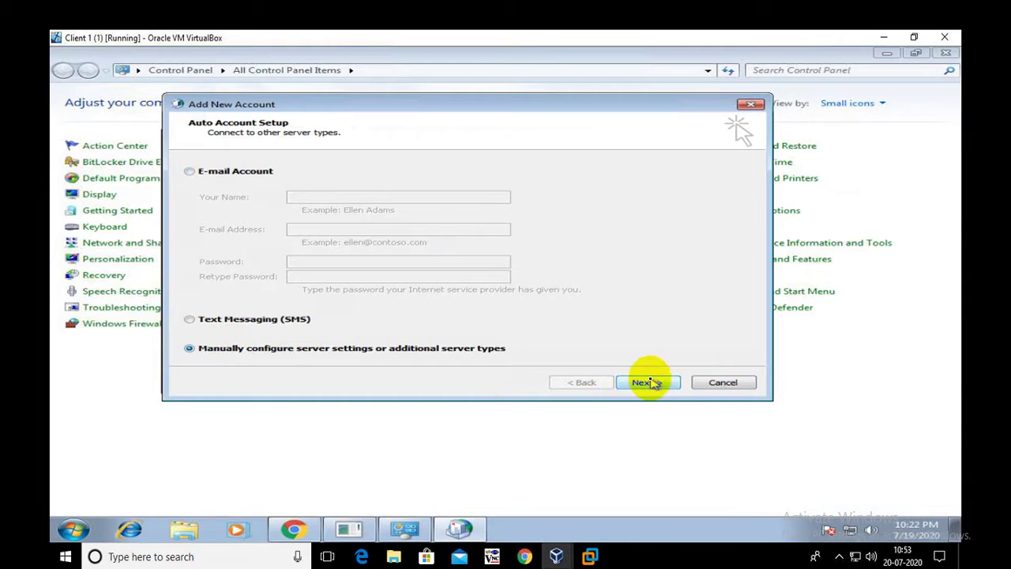
left_click(646, 382)
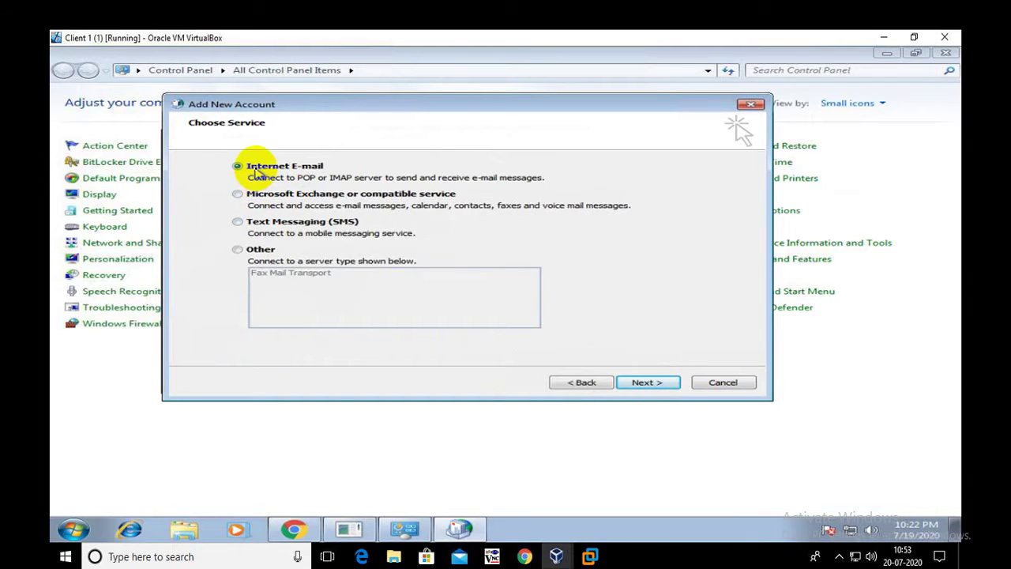
left_click(273, 198)
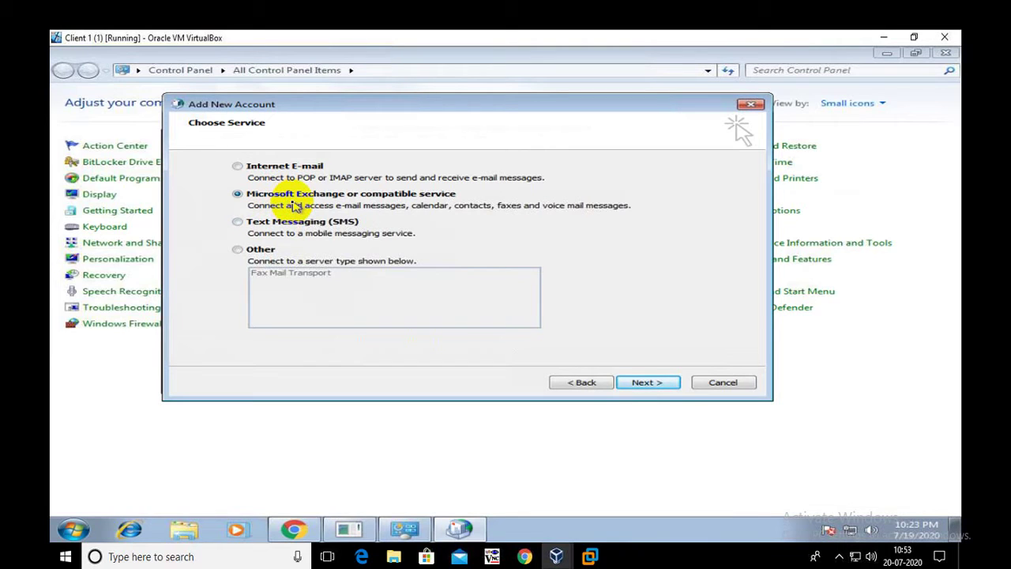
left_click(623, 383)
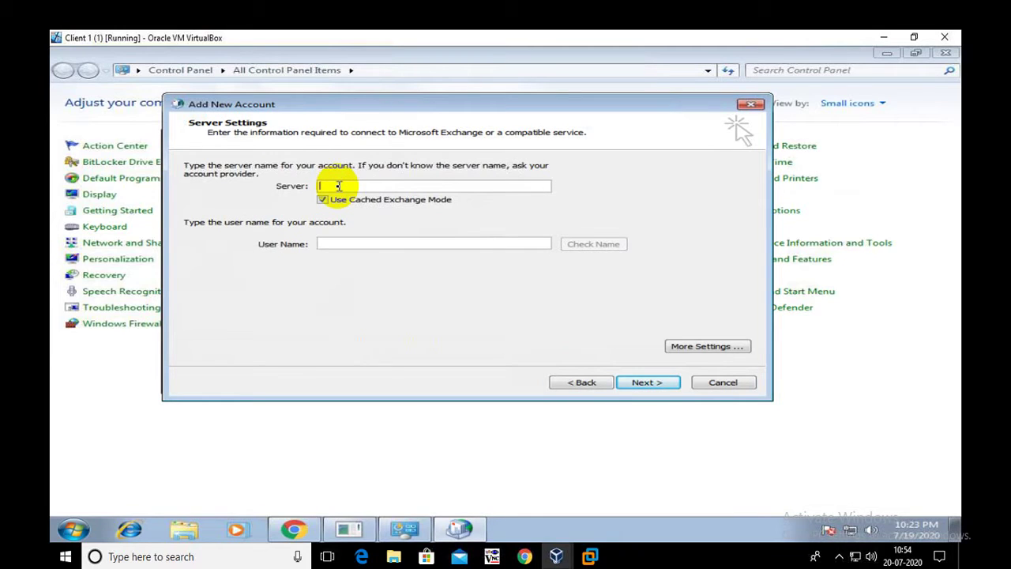
- Enter server Node-1.malik.com and the account user name, then run Check Name
type("Node-1.malik.com")
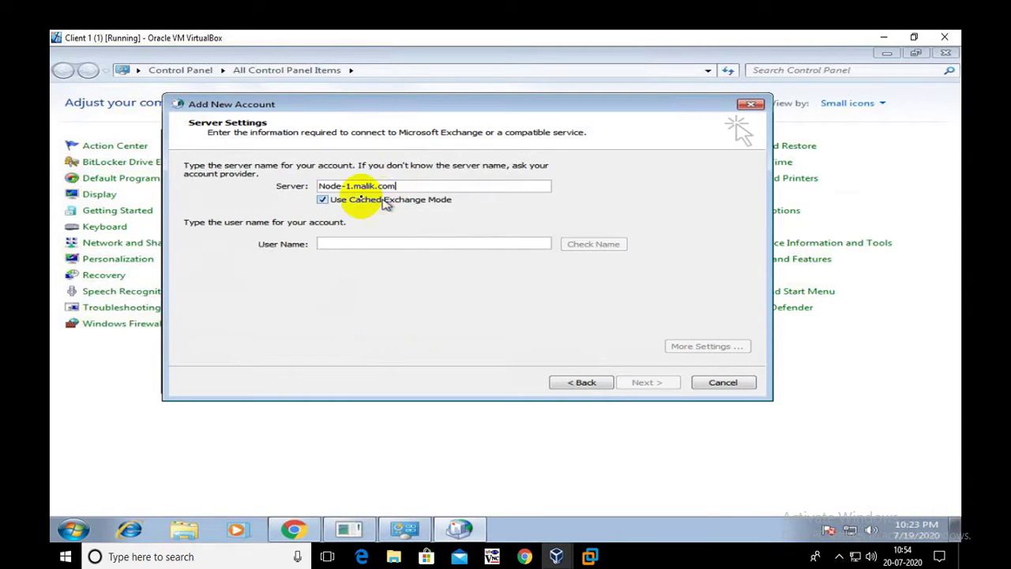
left_click(325, 243)
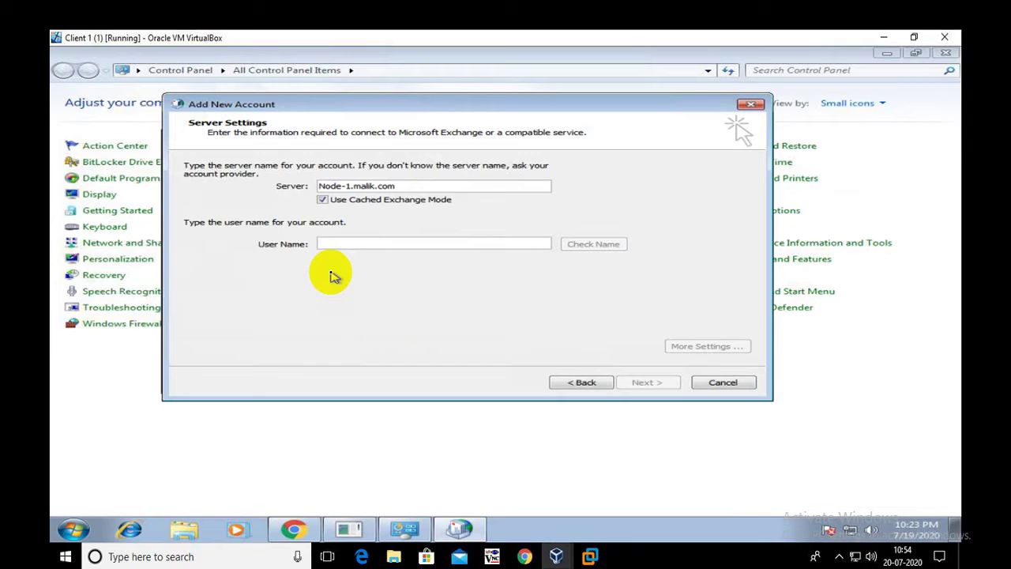
type("sunny")
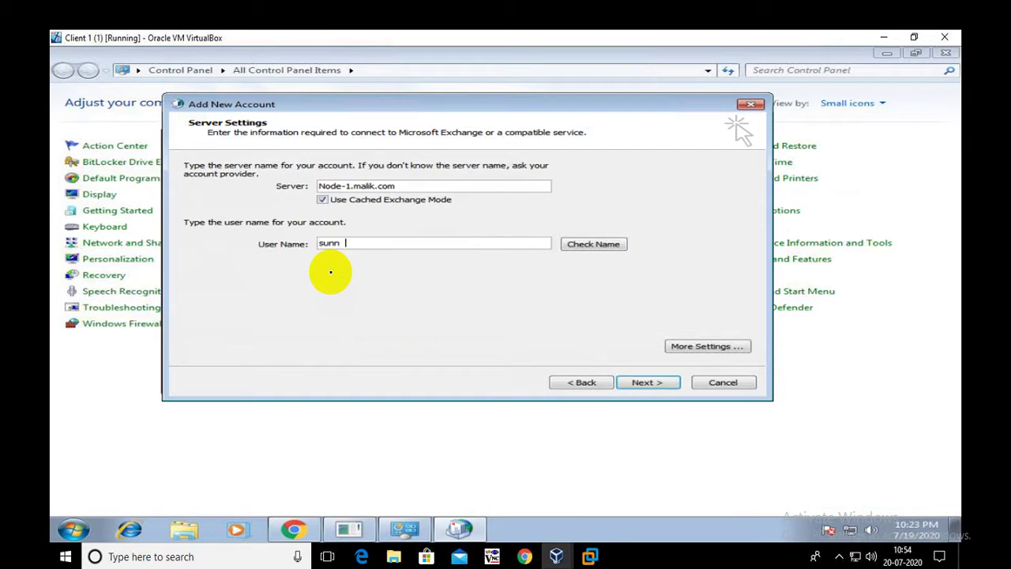
left_click(591, 247)
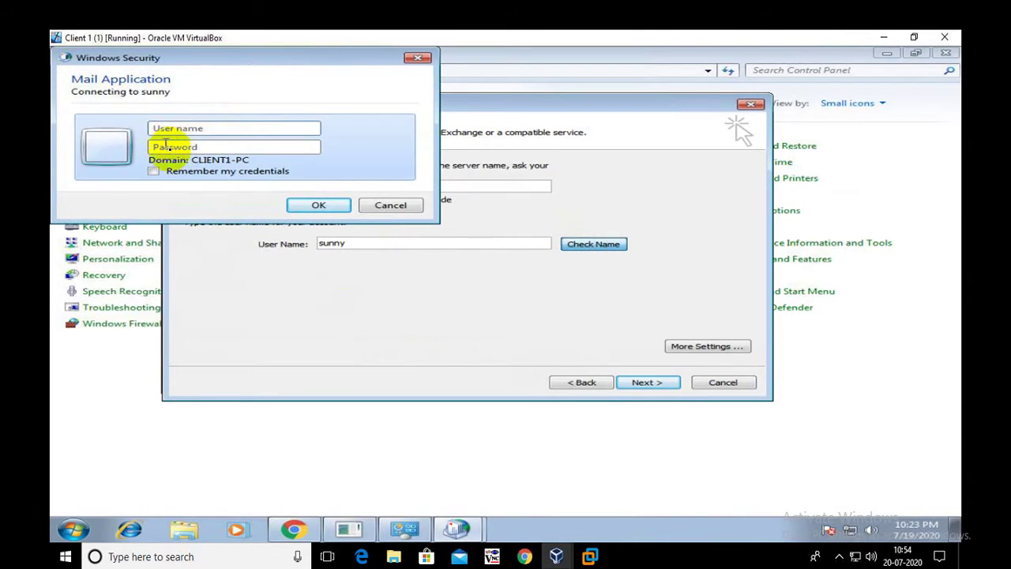
- Sign in to Windows Security with the account's domain e-mail and password
left_click(181, 128)
left_click(483, 163)
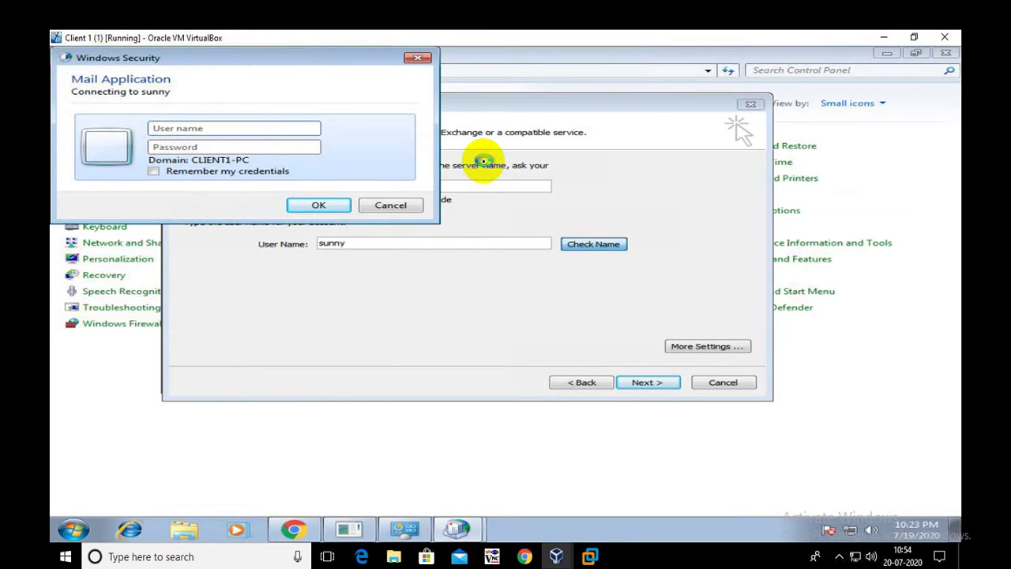
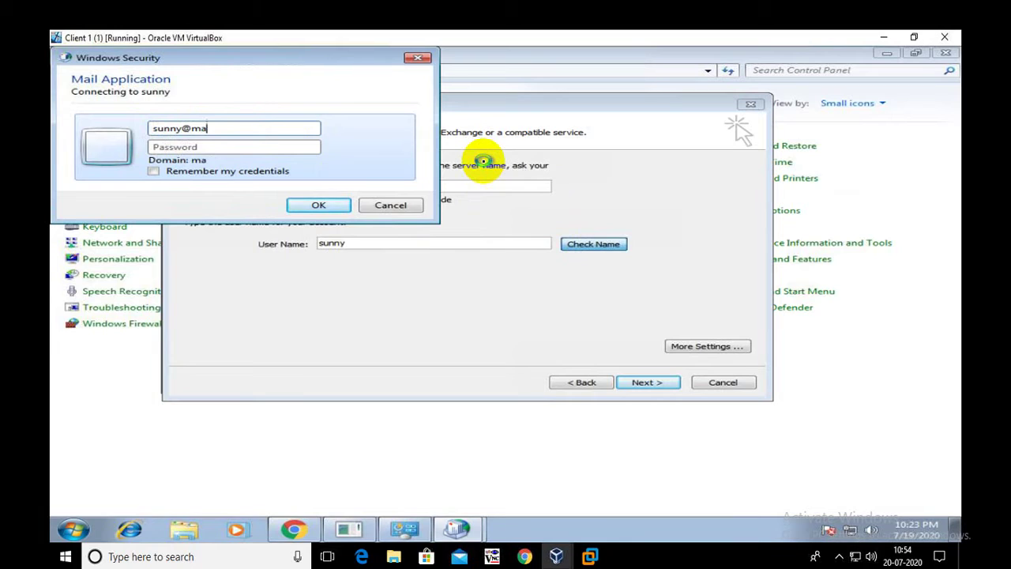
key("Tab")
type("********")
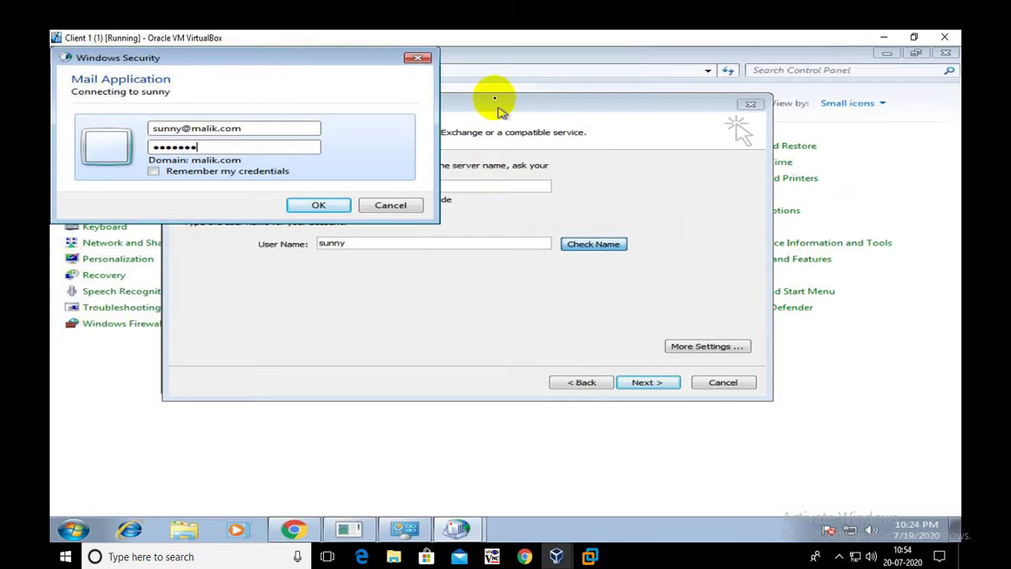
left_click(336, 206)
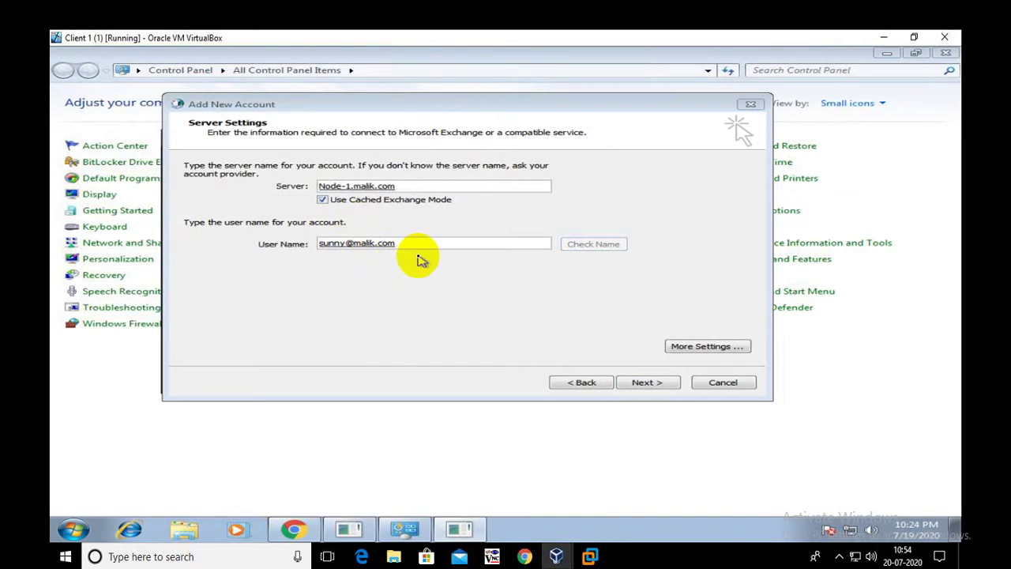
- Finish the Exchange account setup, then close the Mail dialog and Control Panel
left_click(648, 382)
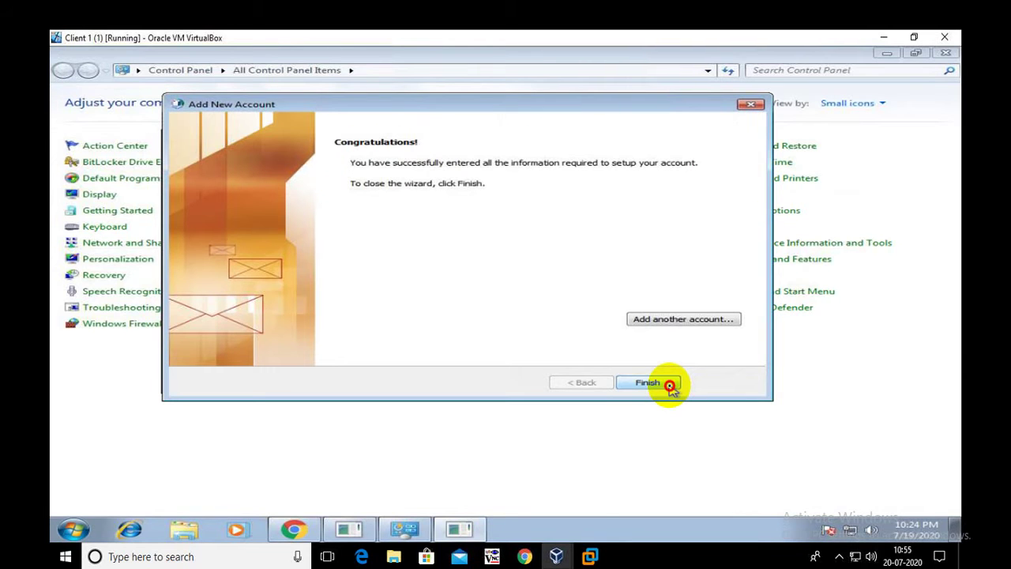
left_click(669, 384)
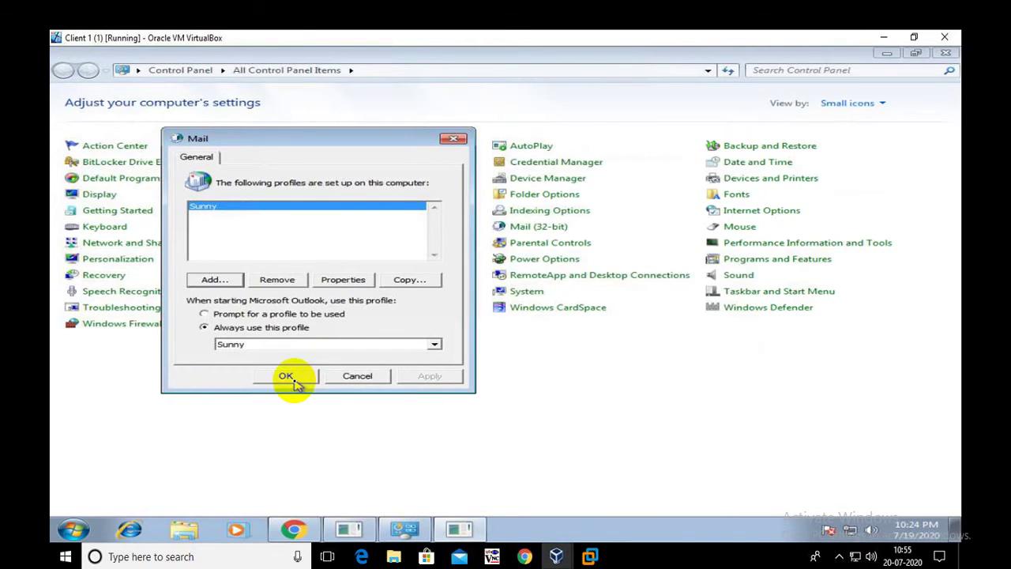
left_click(289, 377)
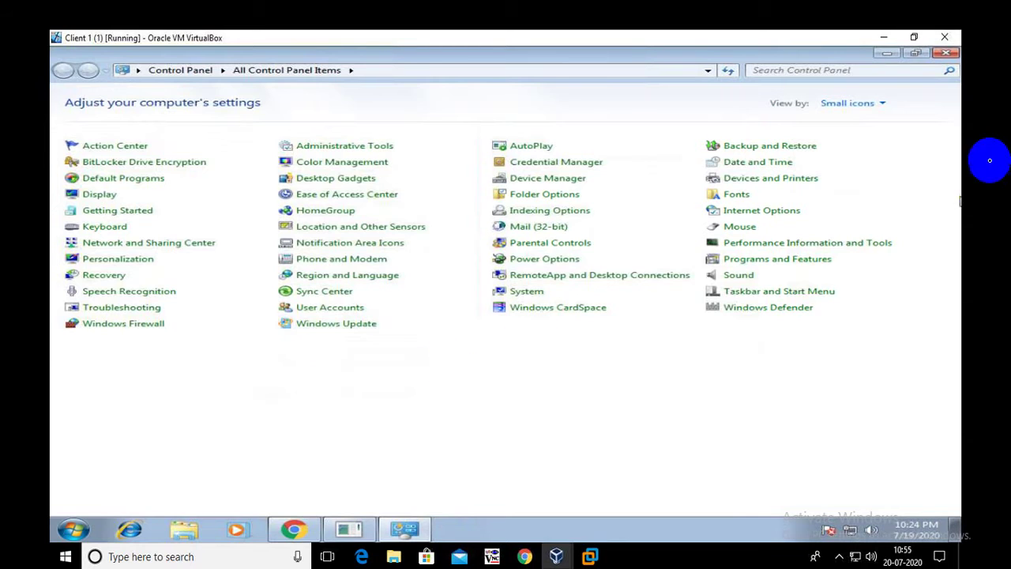
left_click(948, 54)
right_click(345, 190)
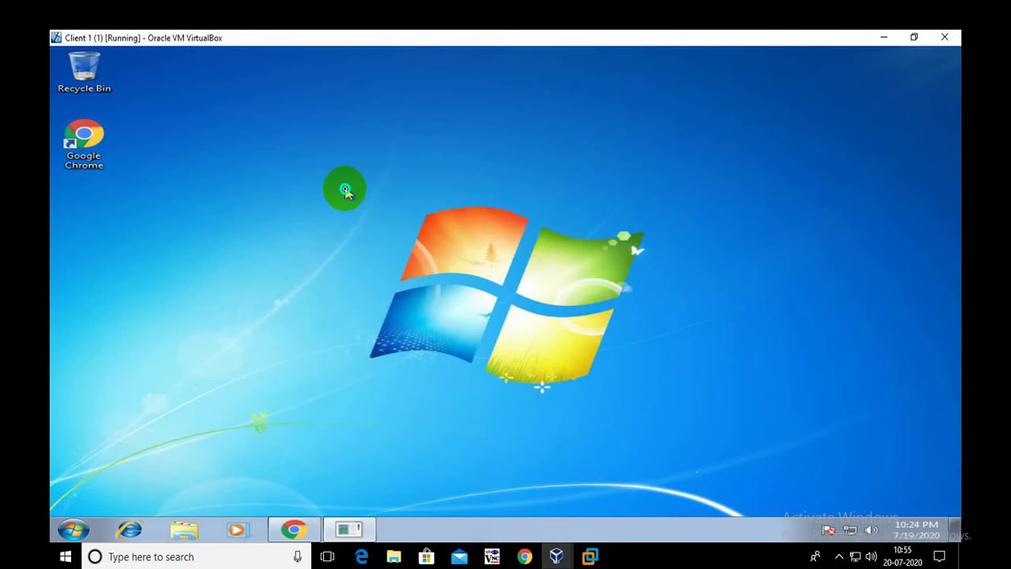
- Refresh the desktop and launch Microsoft Outlook 2010 from All Programs > Microsoft Office
left_click(390, 226)
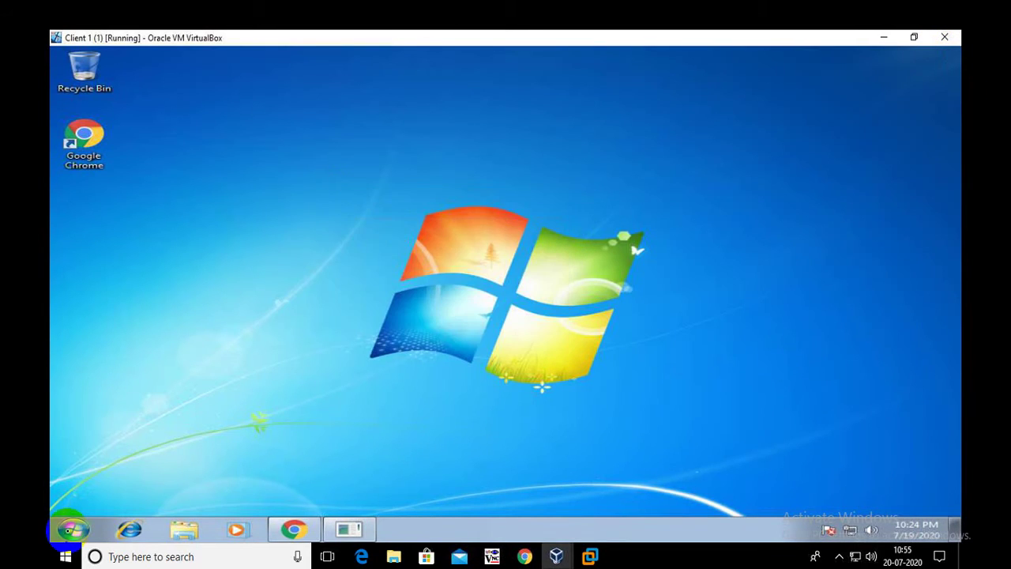
left_click(71, 529)
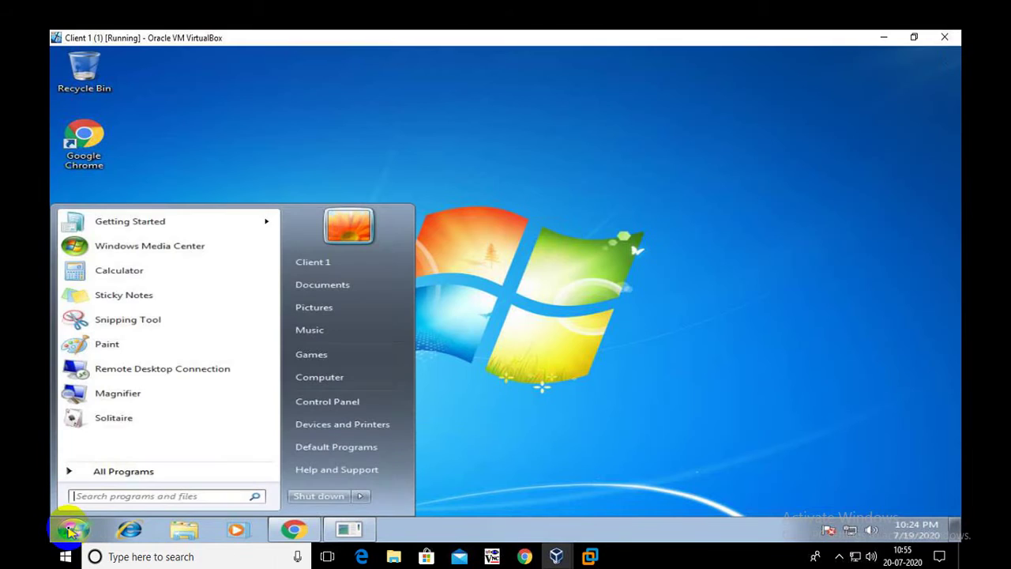
left_click(140, 471)
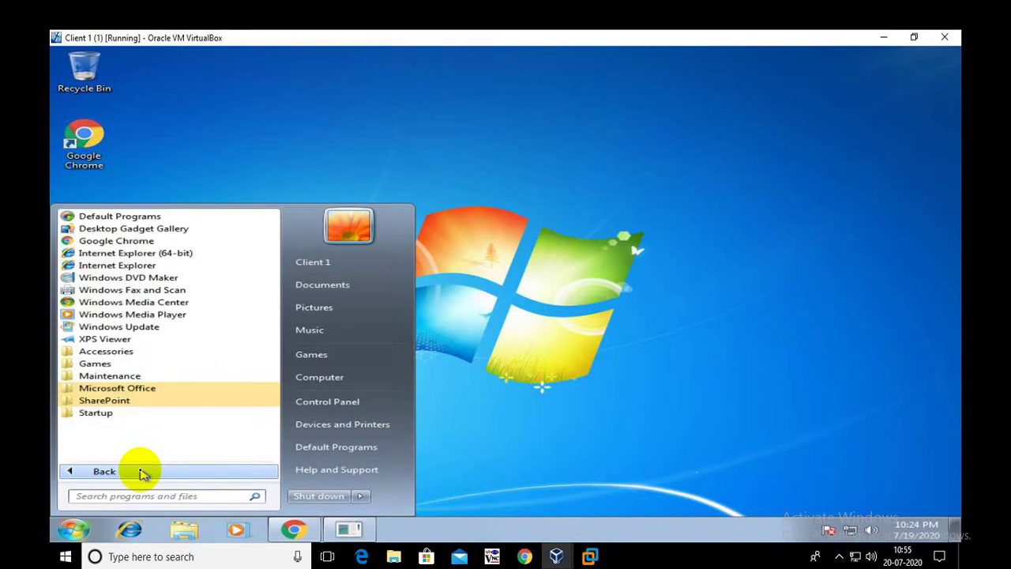
left_click(119, 387)
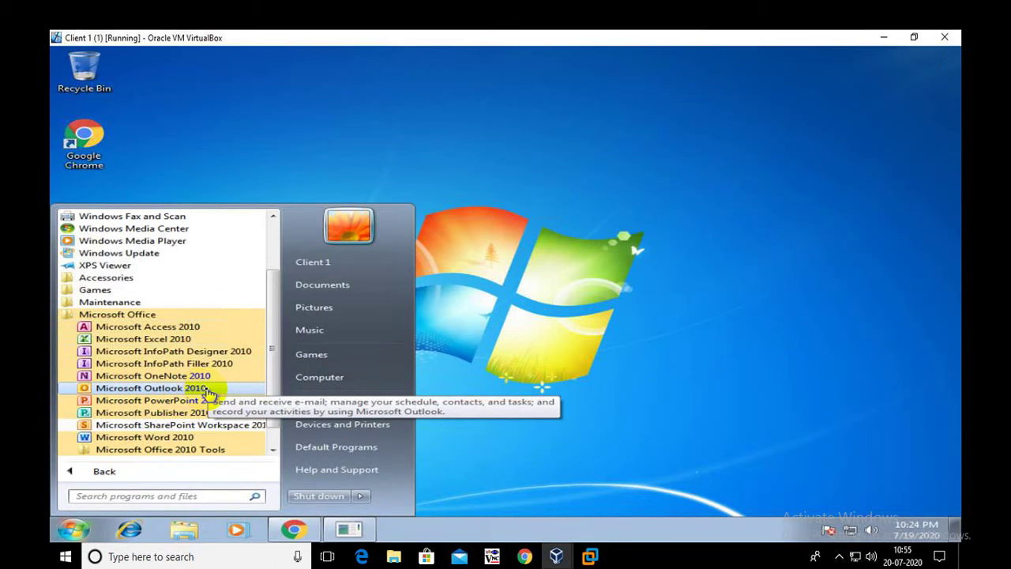
left_click(207, 389)
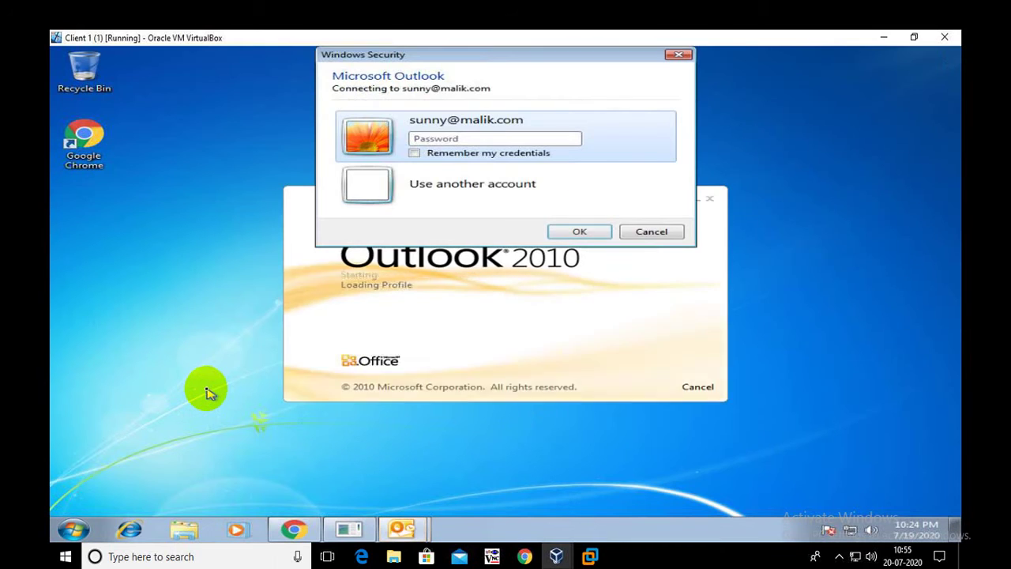
- Enter the account password in the Windows Security prompt to connect Outlook
left_click(421, 140)
type("••••••••")
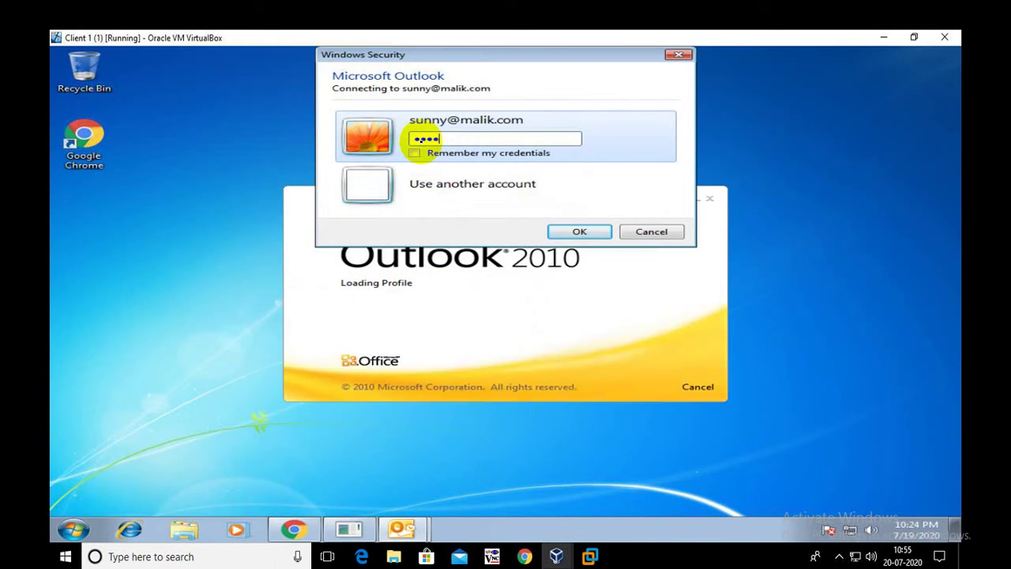
key("Return")
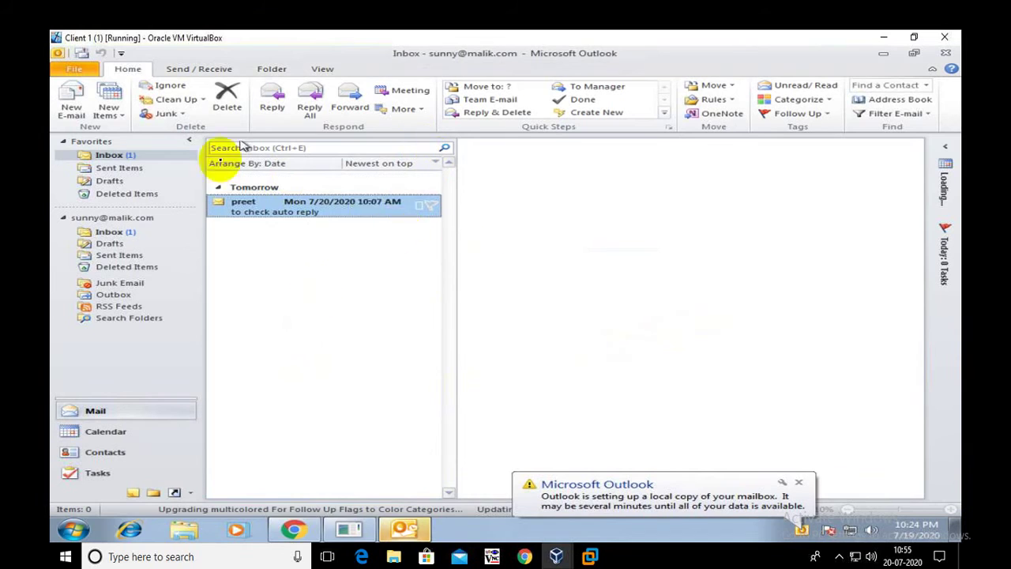
- Choose Use Recommended Settings, approve the UAC prompt and close Microsoft Update
left_click(799, 484)
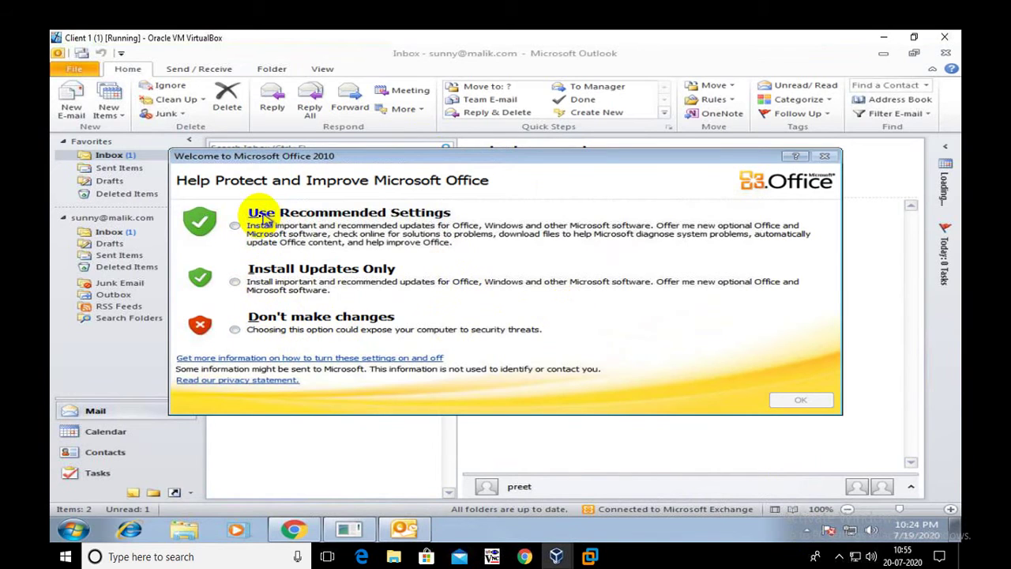
left_click(234, 225)
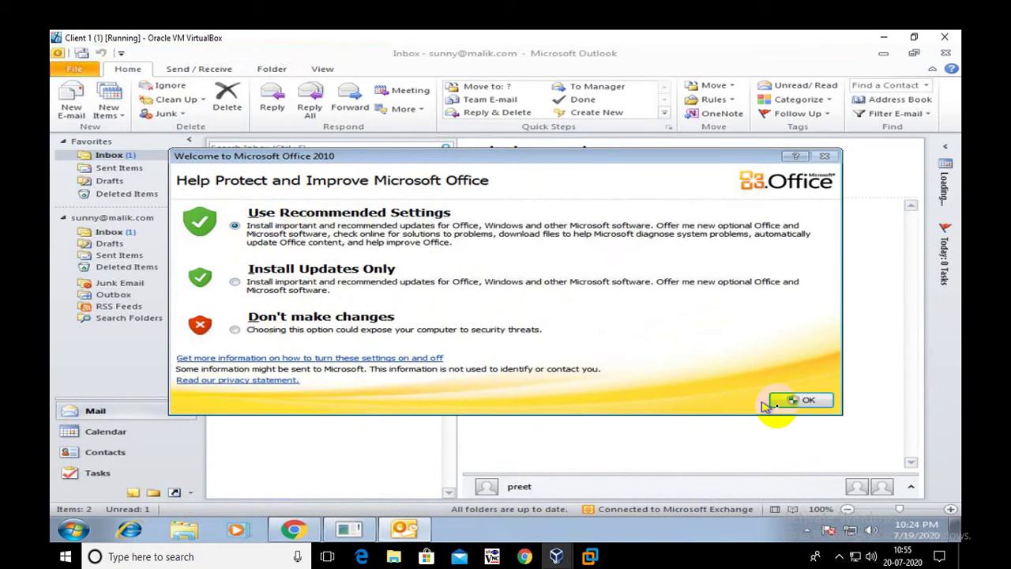
left_click(794, 401)
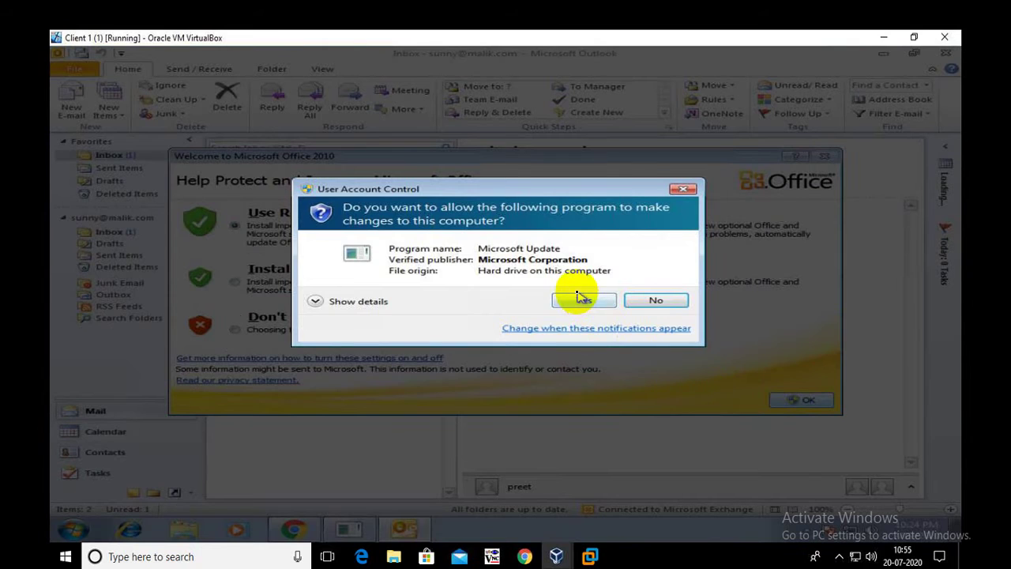
left_click(580, 299)
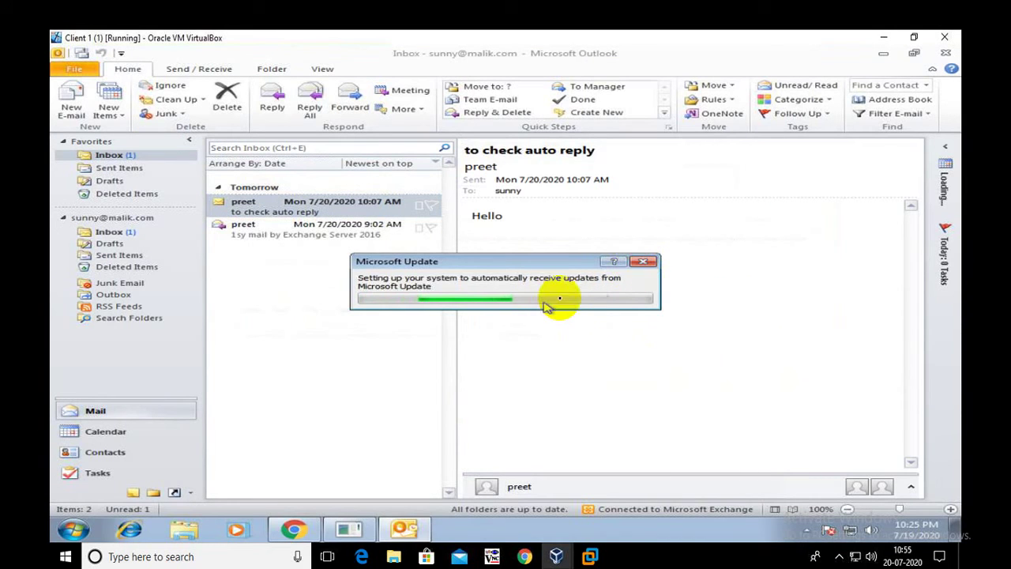
left_click(643, 261)
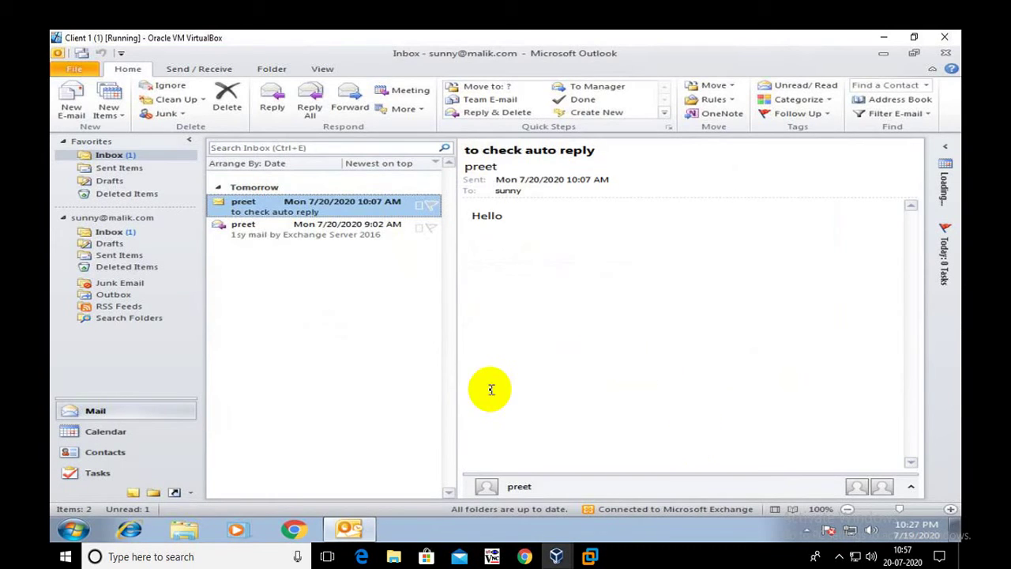
- Read both inbox messages and drag the reading pane divider right to widen the list
left_click(265, 228)
left_click(231, 203)
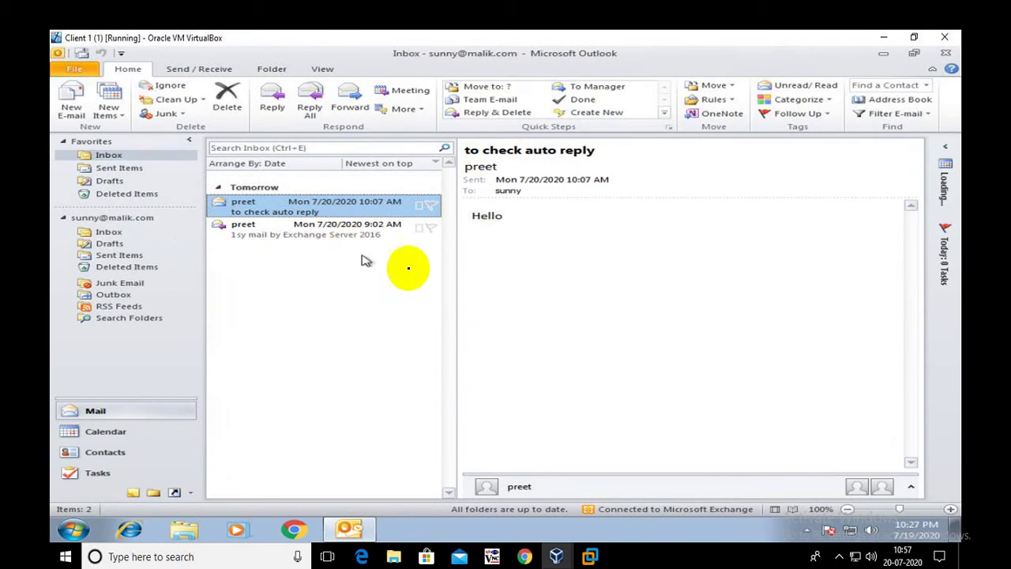
left_click_drag(457, 277, 661, 276)
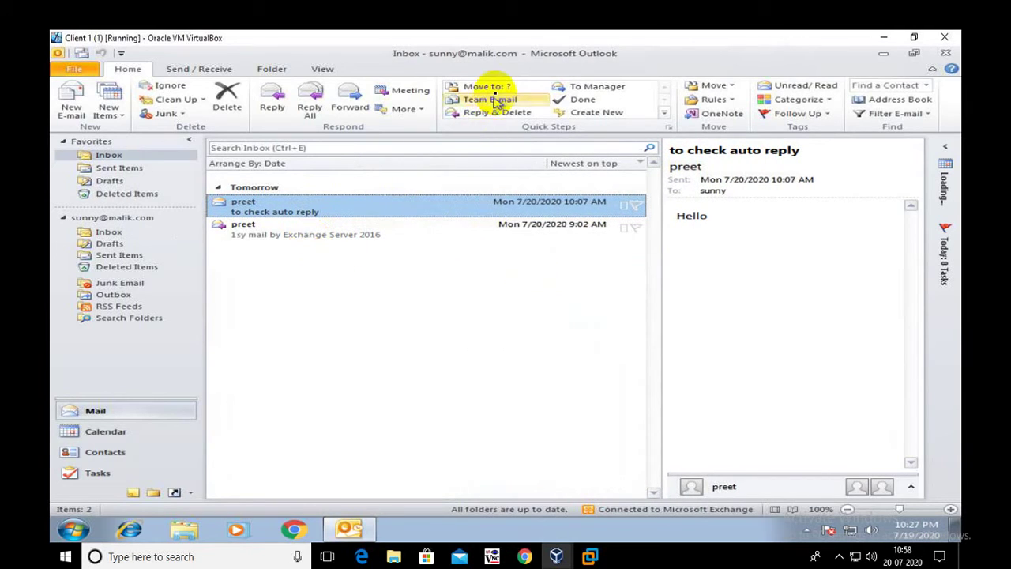
left_click(305, 227)
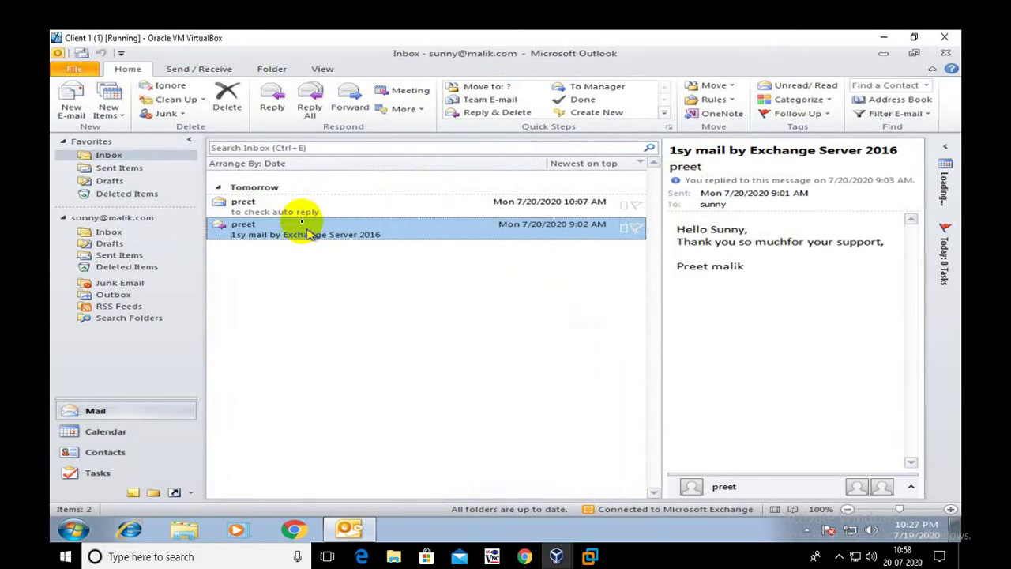
left_click(283, 208)
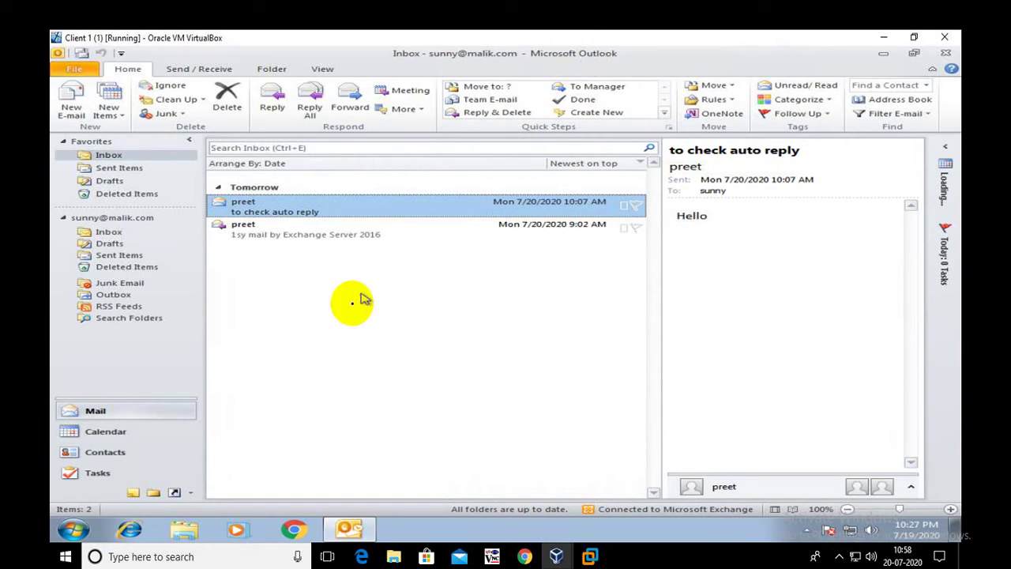
- Email the recipient's address with subject '1st email by my outlook' and a short greeting, then send it
left_click(72, 117)
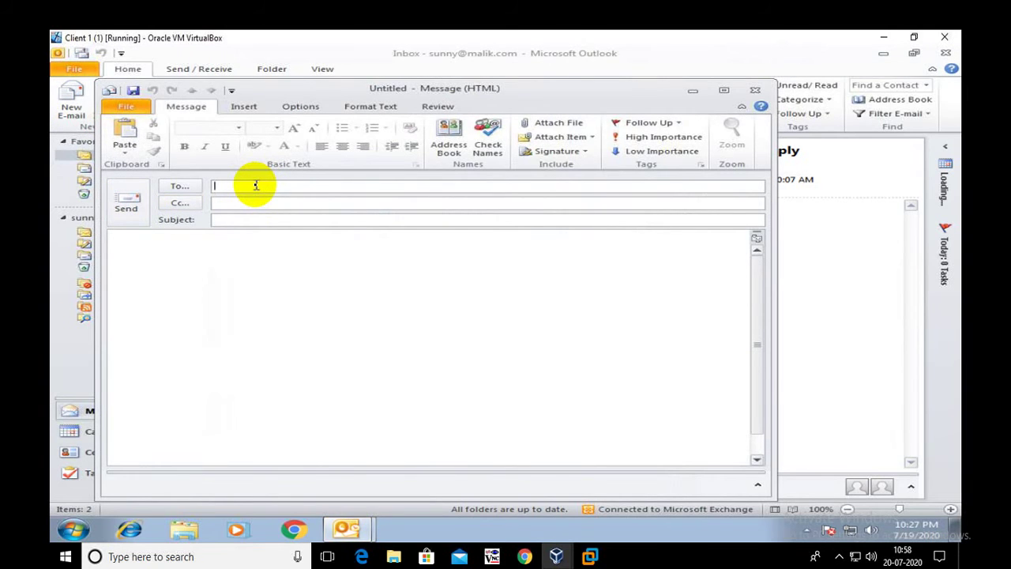
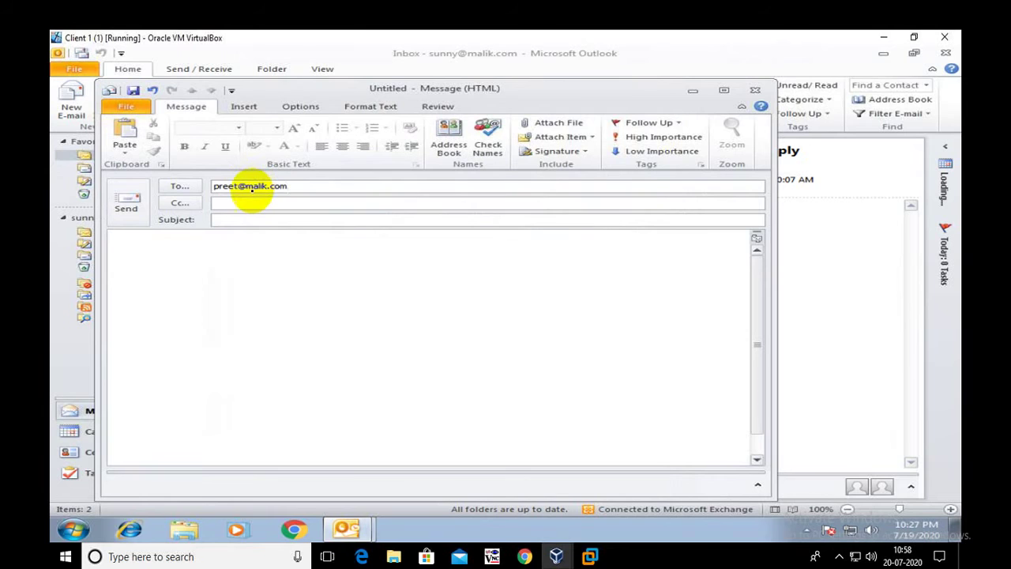
left_click(217, 221)
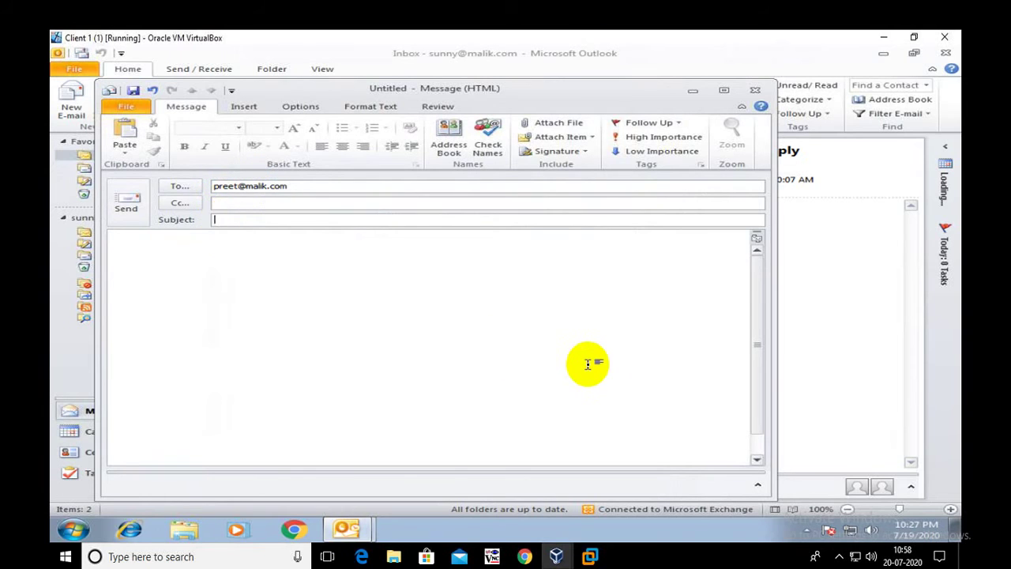
type("1st email by my outlook")
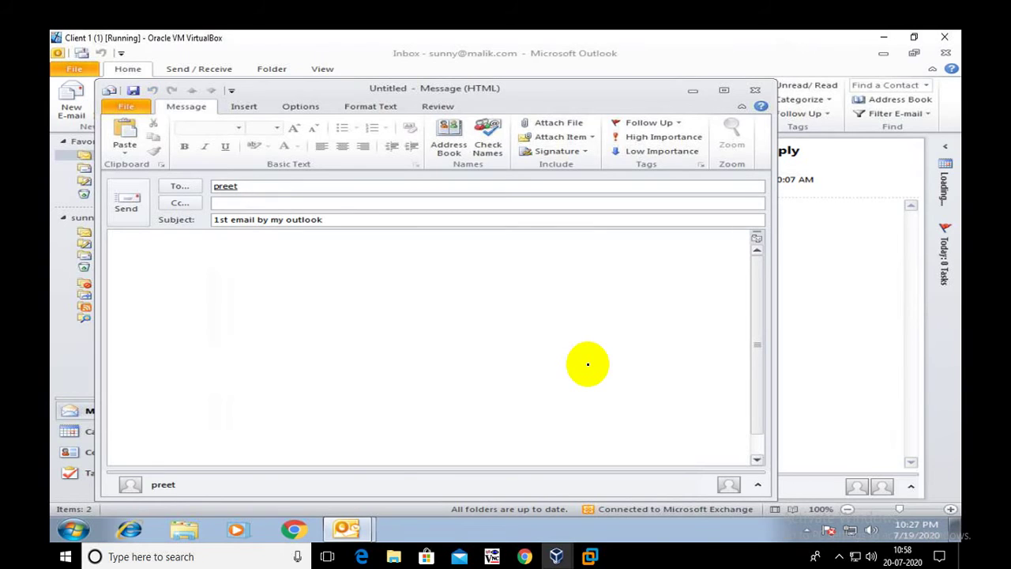
left_click(233, 270)
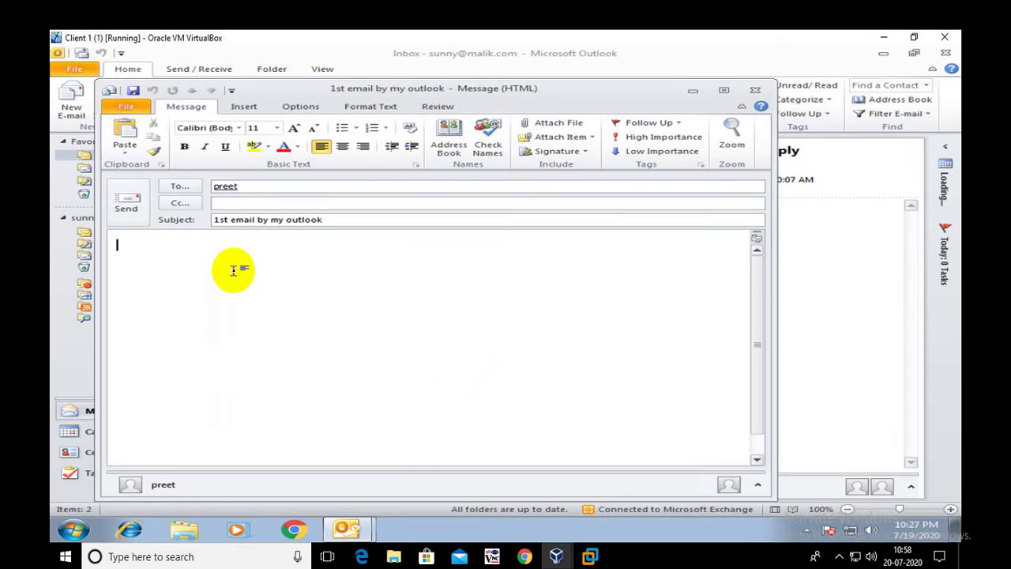
type("Hello")
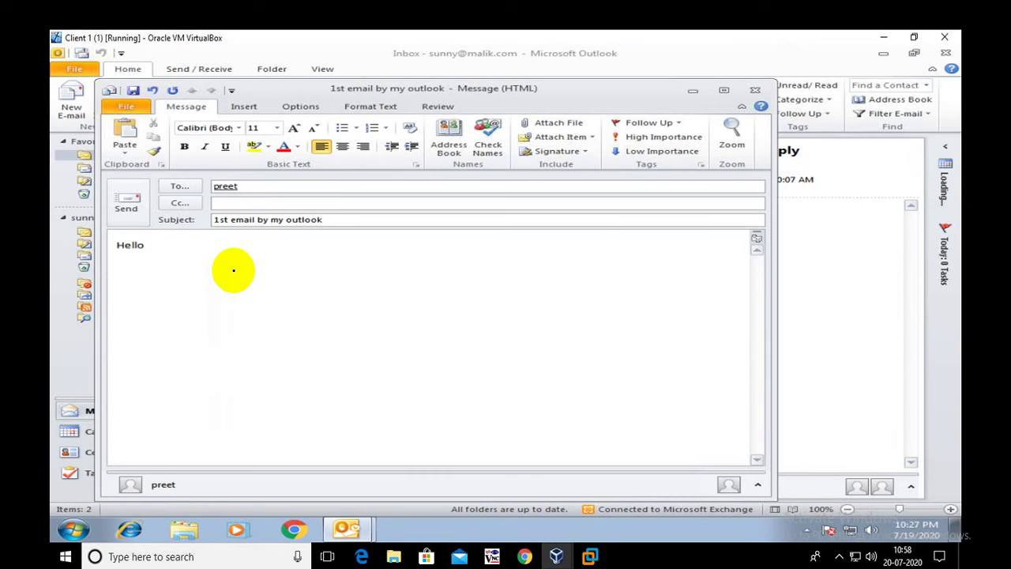
type(" preet")
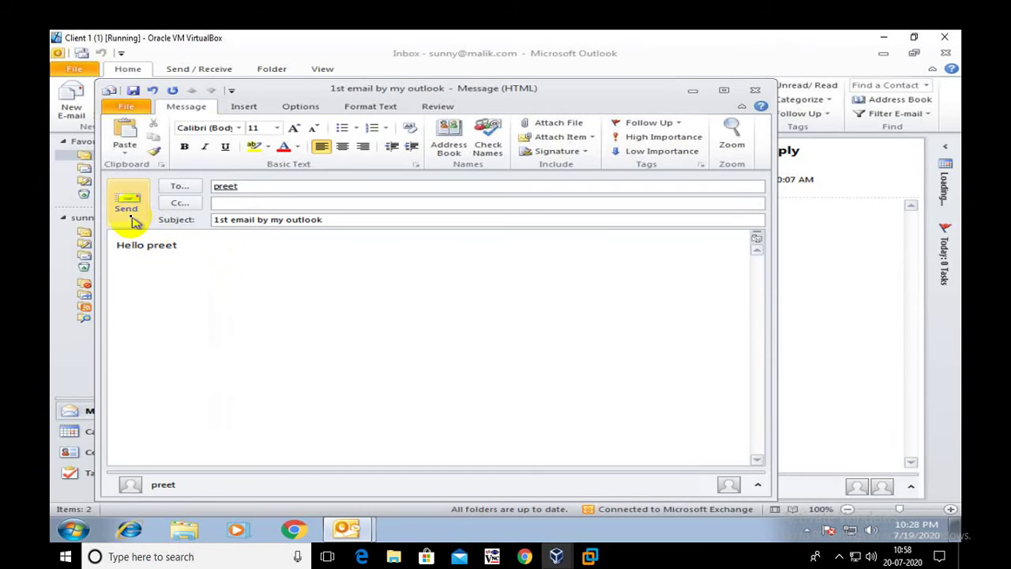
left_click(257, 183)
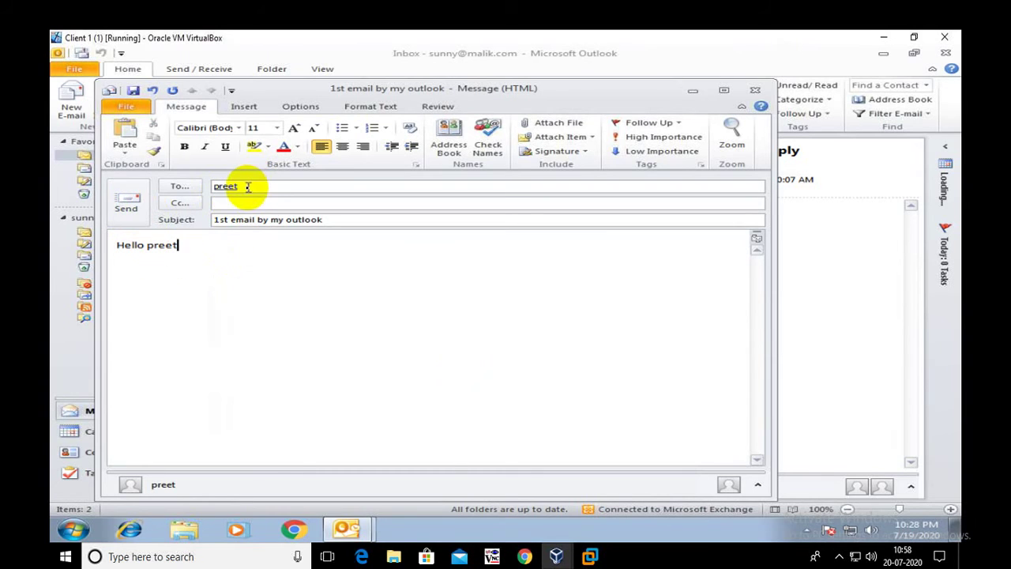
left_click(126, 207)
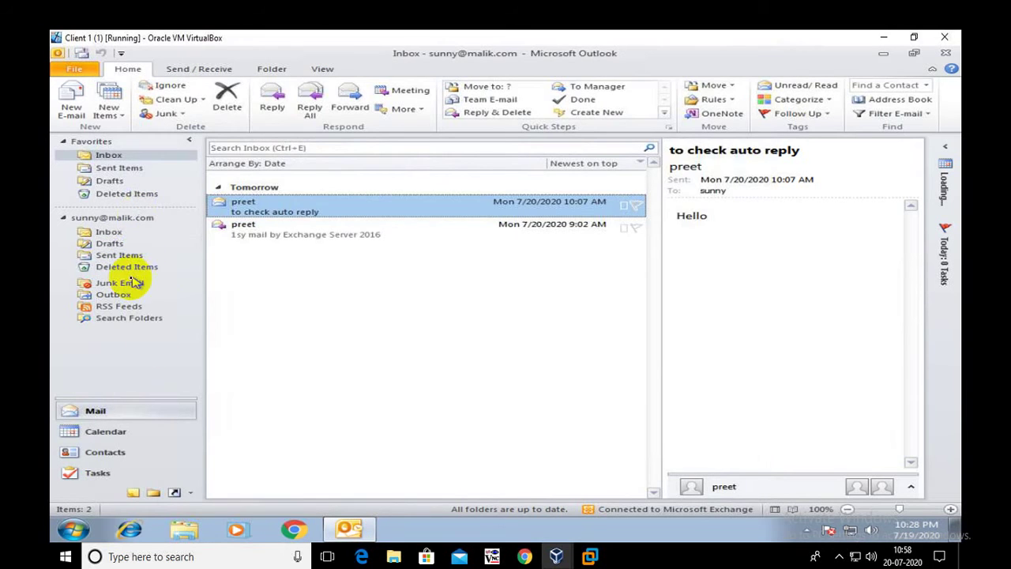
- Confirm the message is in Sent Items, return to the Inbox, and restore down Client 1's VM window
left_click(111, 244)
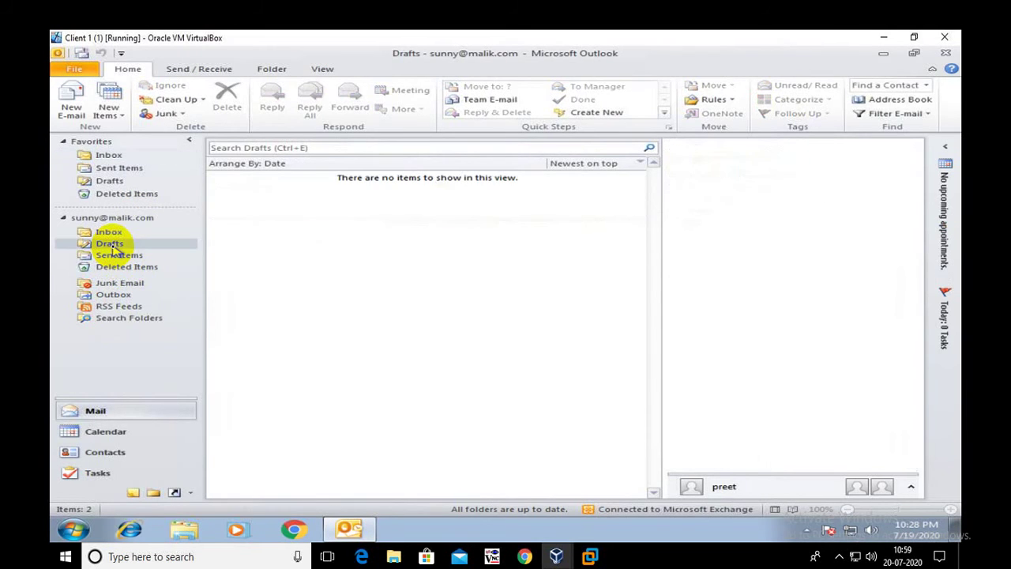
left_click(115, 256)
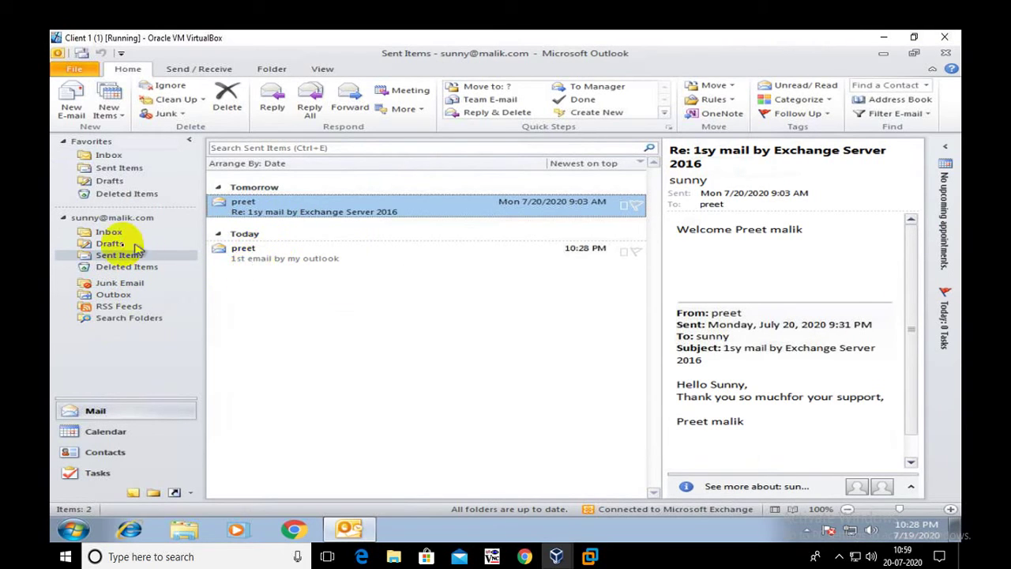
left_click(111, 232)
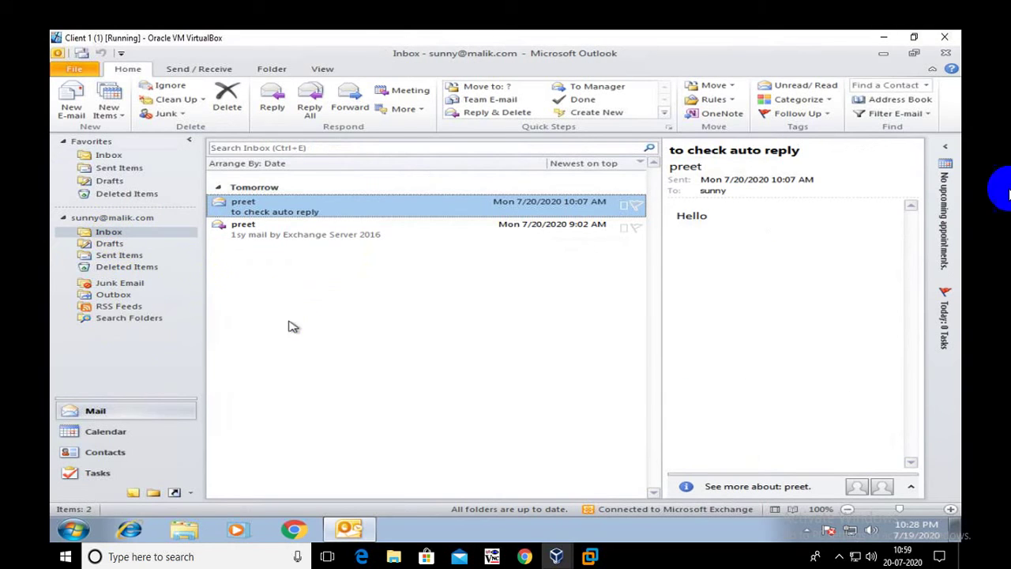
left_click(913, 37)
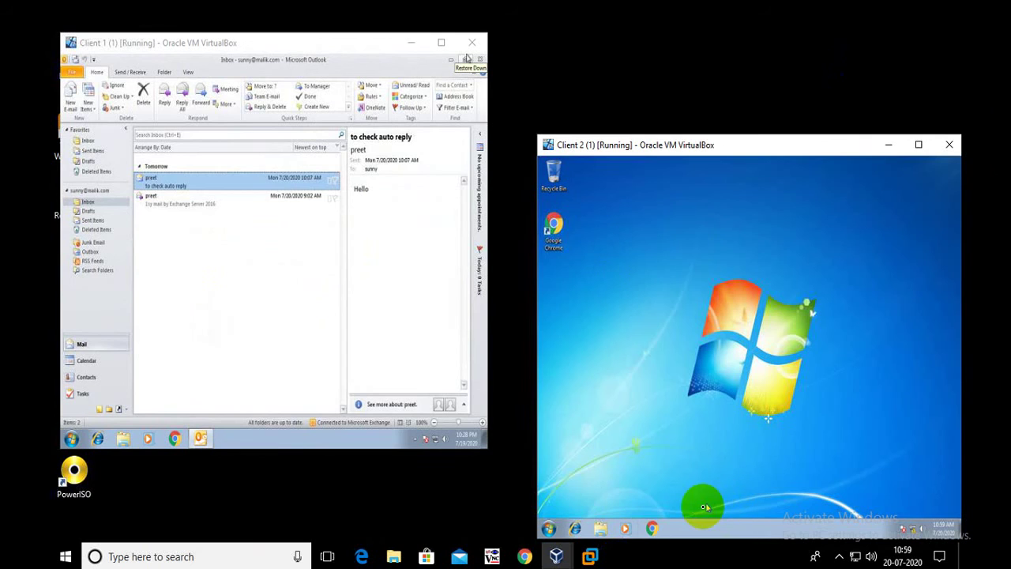
- Launch Chrome on Client 2, maximize the VM window, and load node-1.malik.com/owa from the address suggestion
left_click(652, 527)
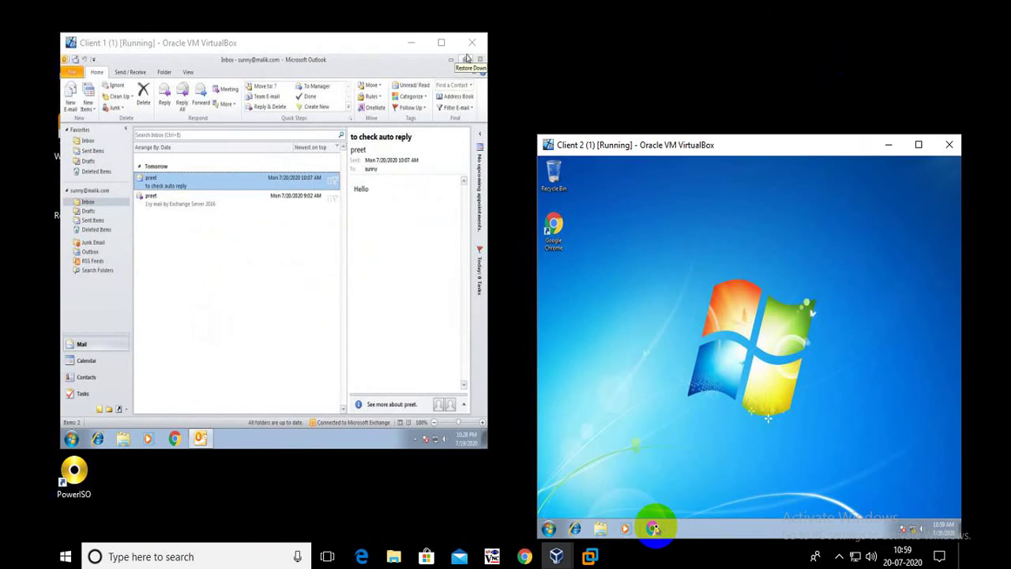
left_click(918, 146)
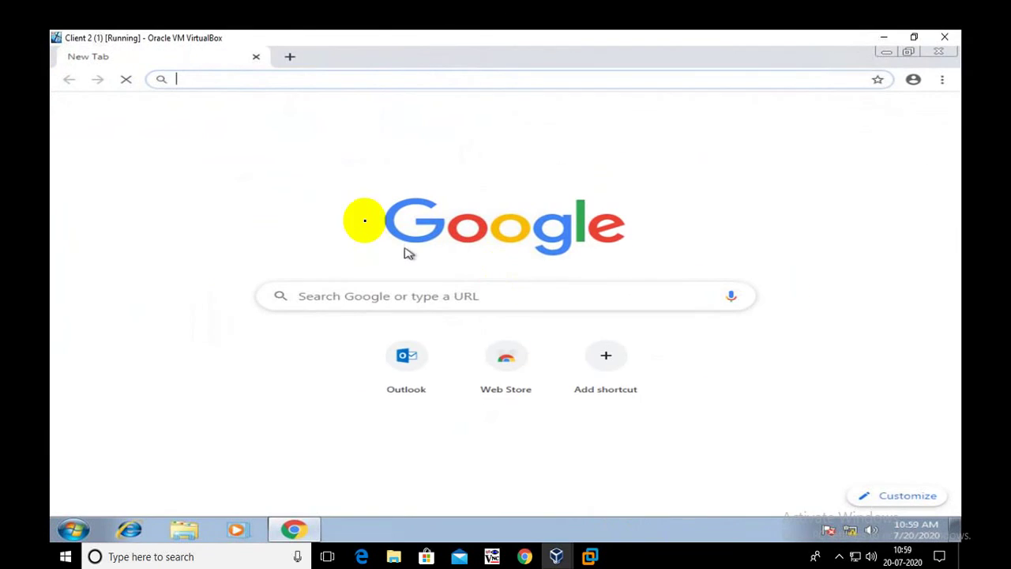
left_click(264, 79)
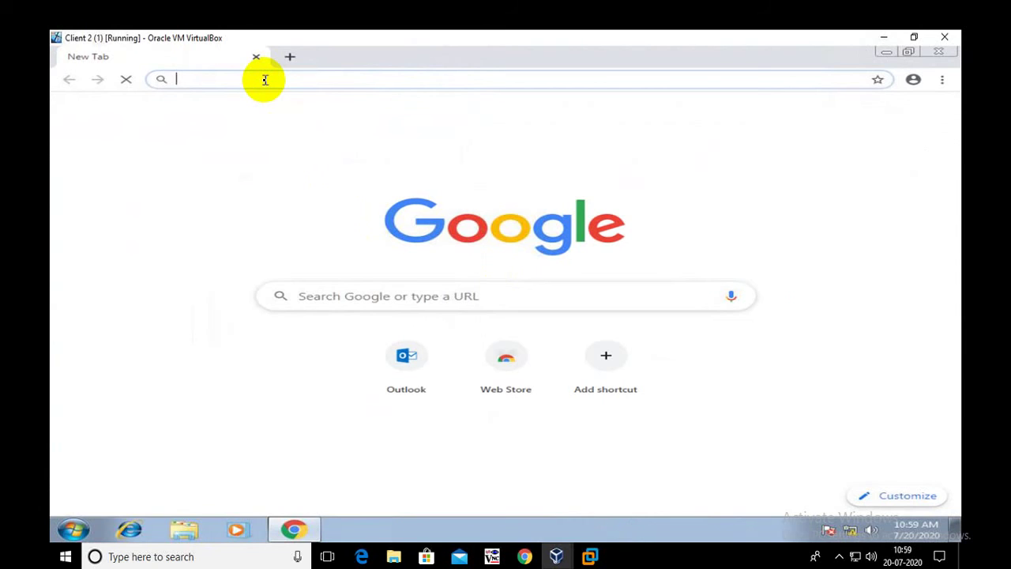
type("h")
left_click(384, 106)
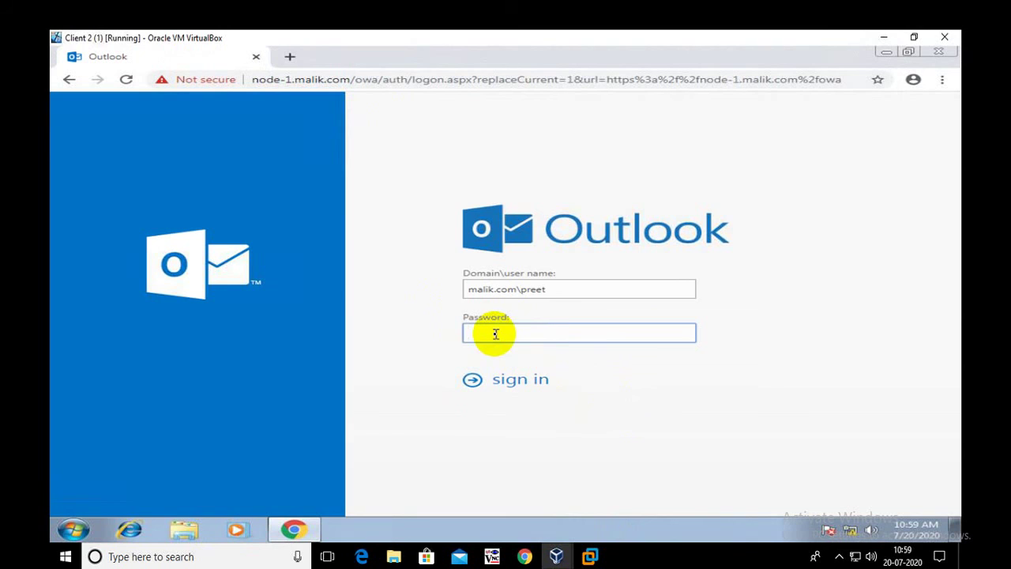
- Sign in to Outlook Web App with the account password and open '1st email by my outlook', selecting its subject
type("•••")
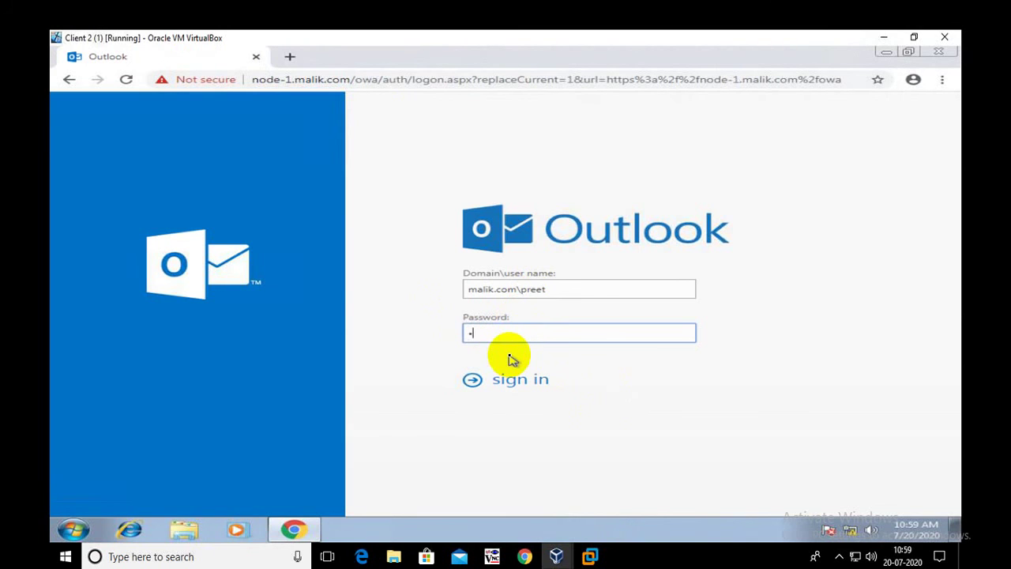
type("••••")
key("Return")
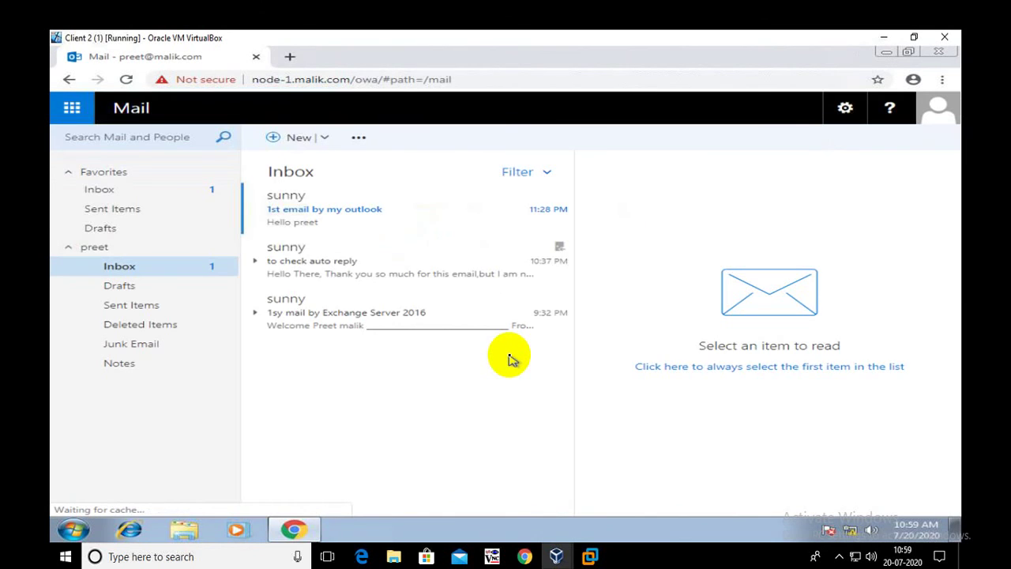
left_click(355, 214)
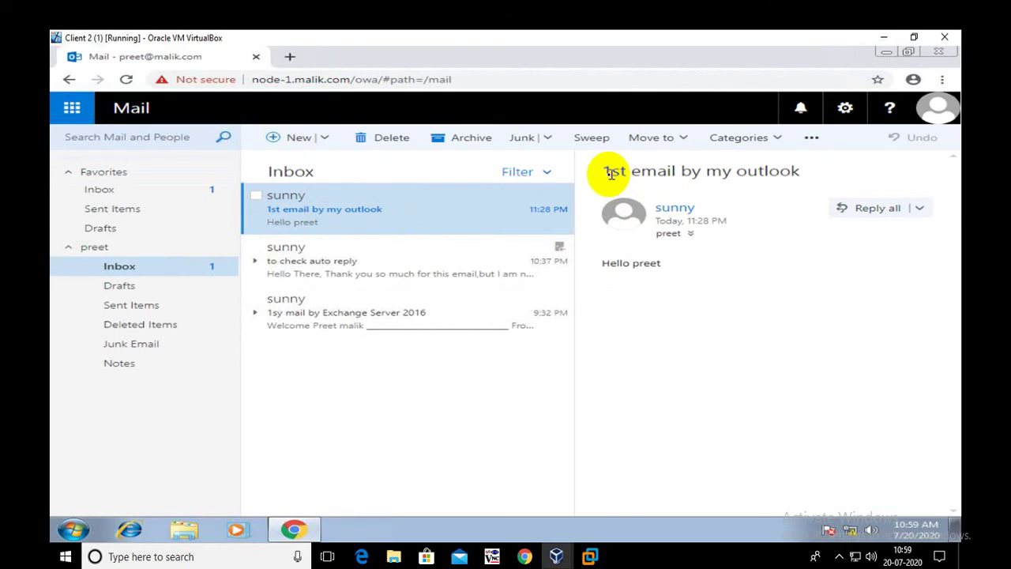
left_click_drag(603, 172, 810, 179)
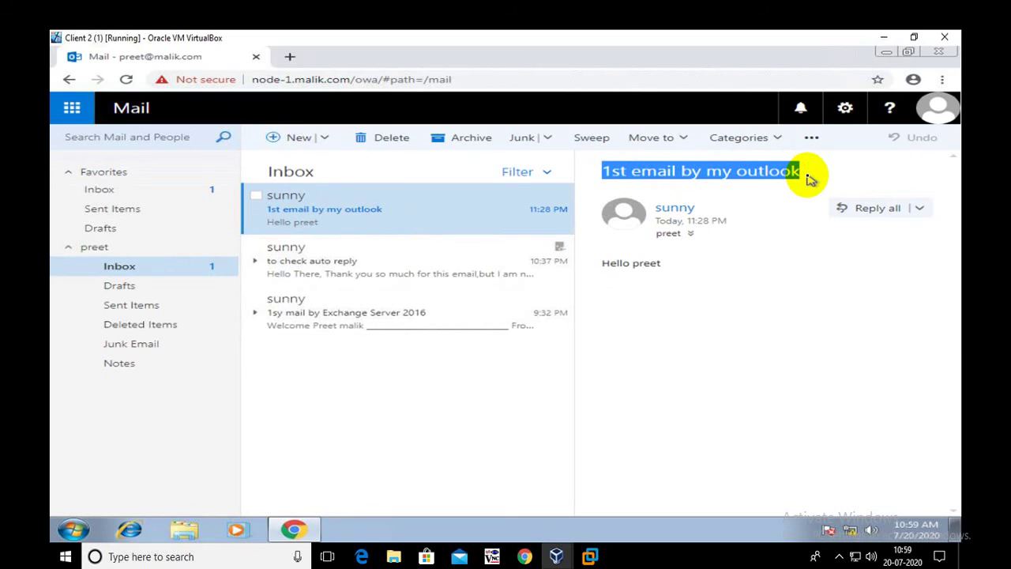